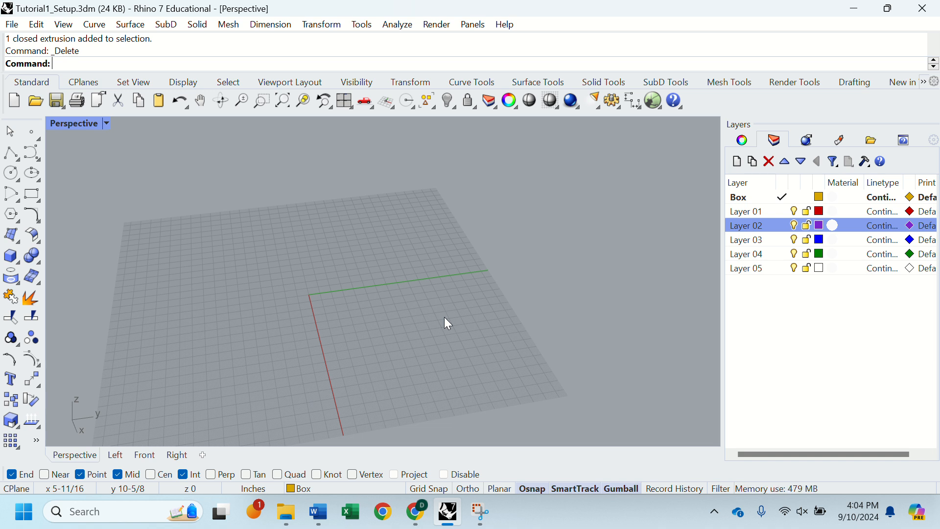
- Rename Layer 01 as Picture
double_click(752, 216)
left_click(757, 213)
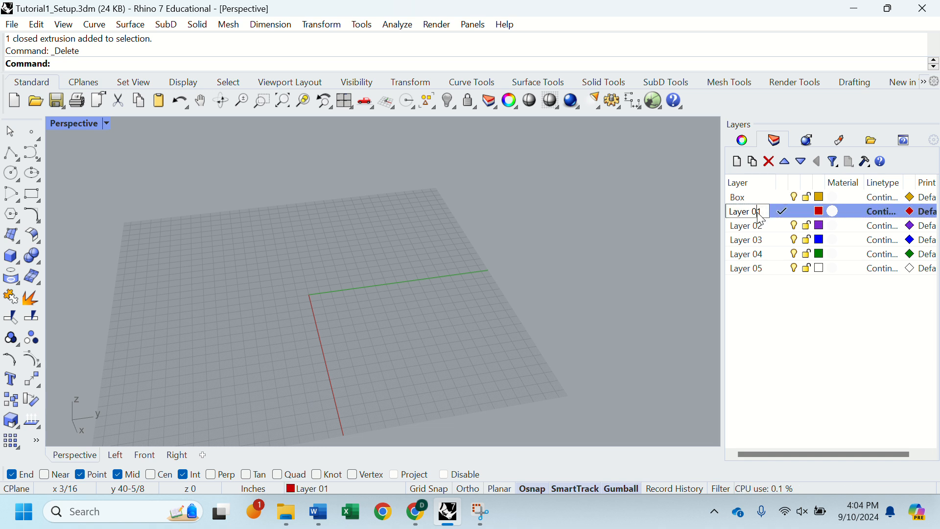
left_click_drag(765, 212, 730, 212)
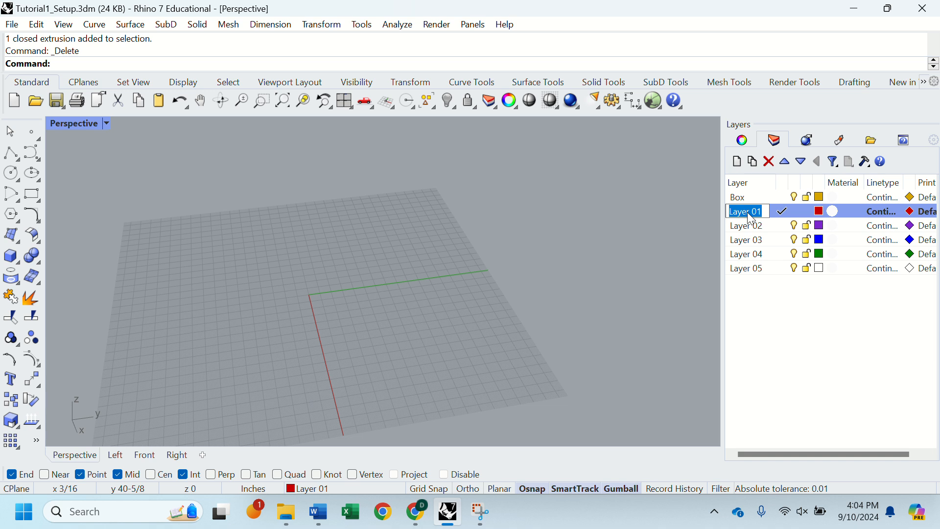
type("Picture")
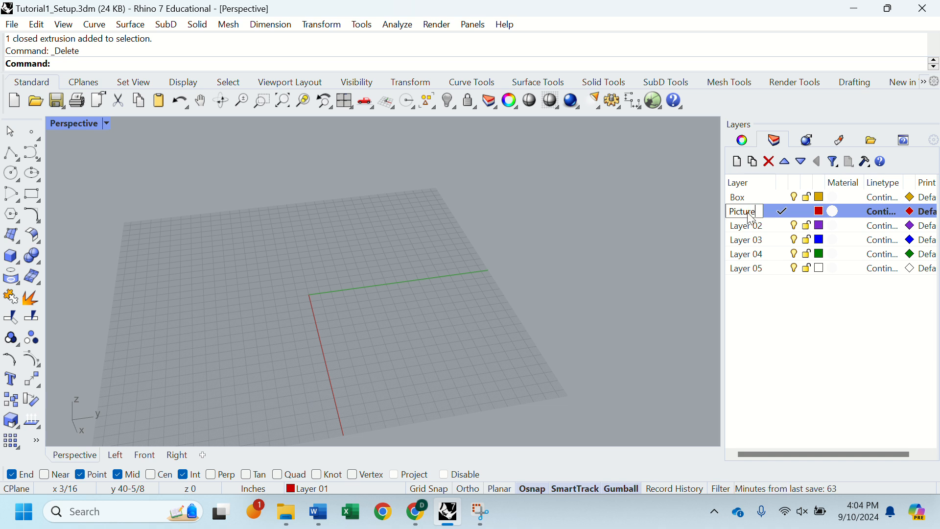
key("Return")
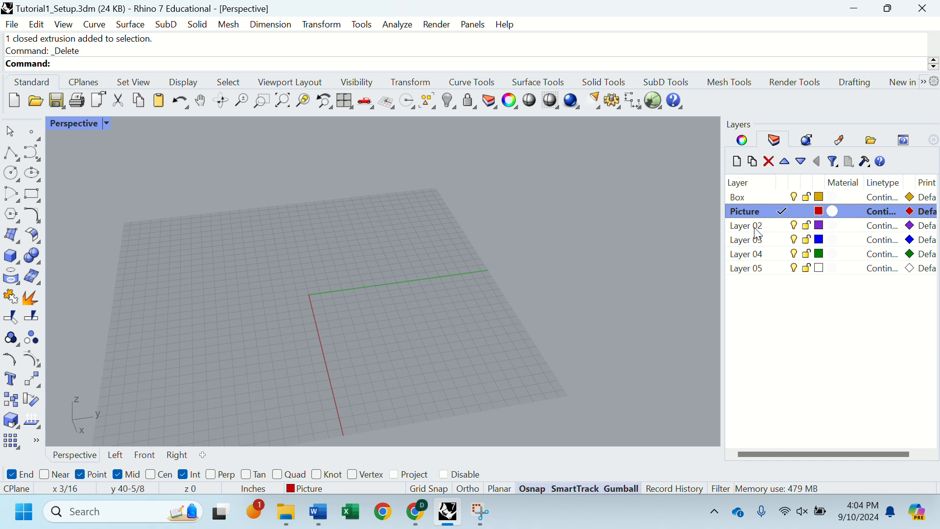
- Rename Layer 02 as Linework
double_click(756, 227)
left_click_drag(767, 233, 722, 225)
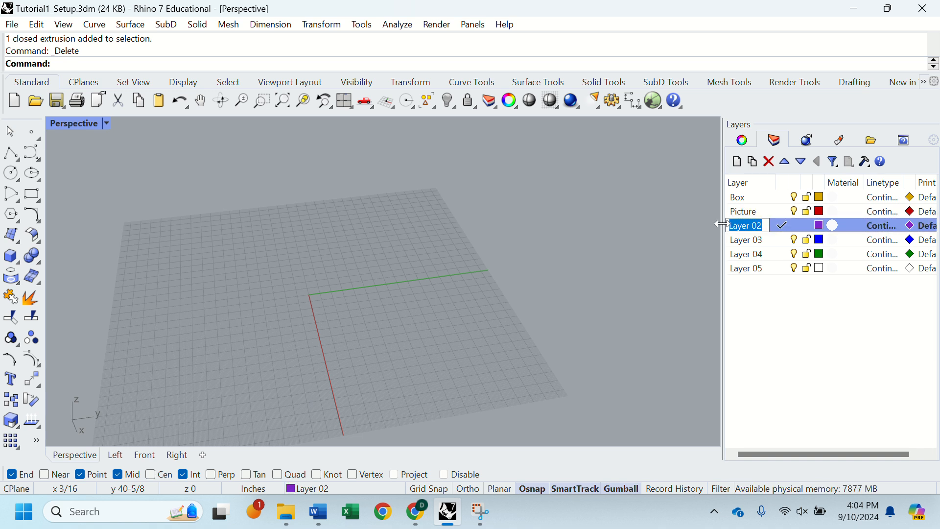
type("Line")
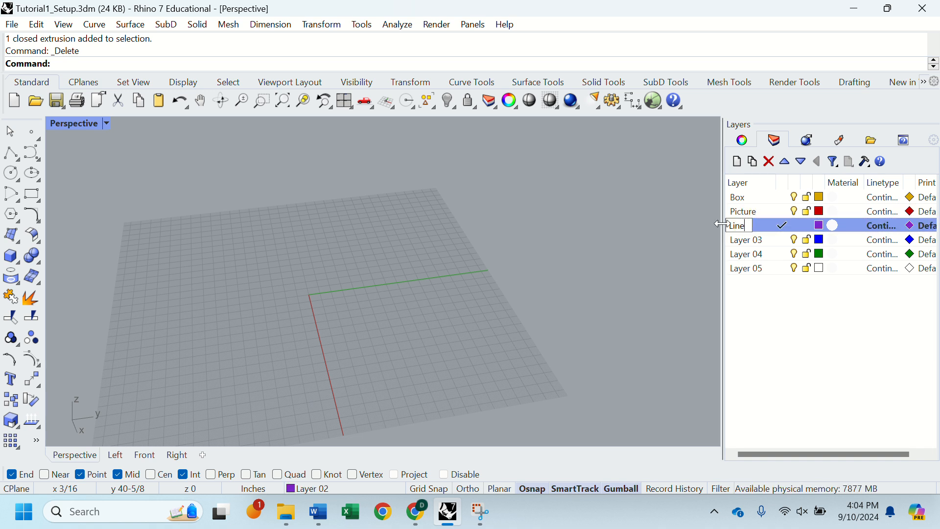
type("work")
key("Return")
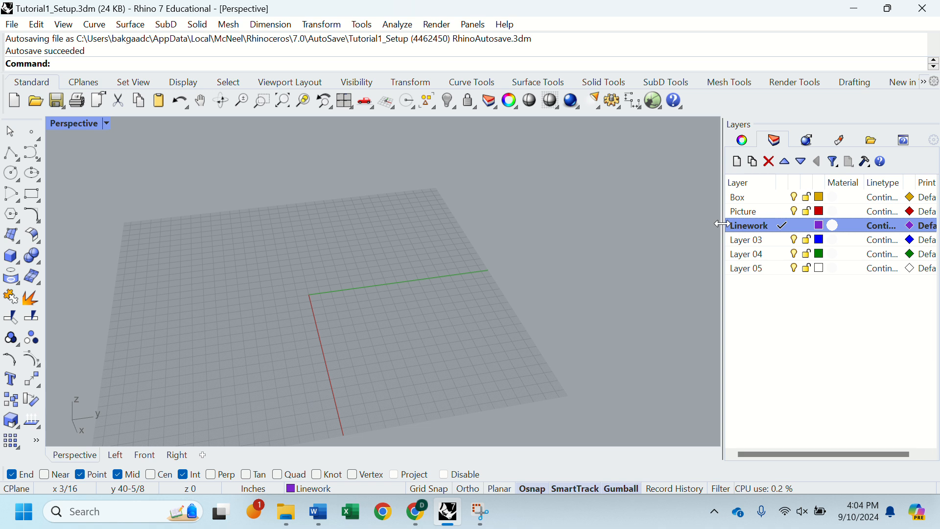
- Rename Layer 03 as Solids and make the Picture layer current
double_click(758, 242)
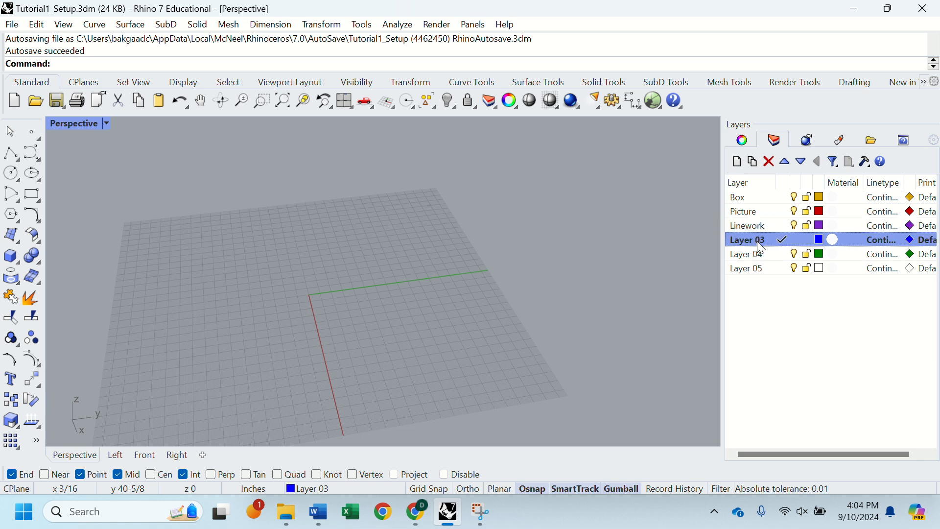
left_click(767, 247)
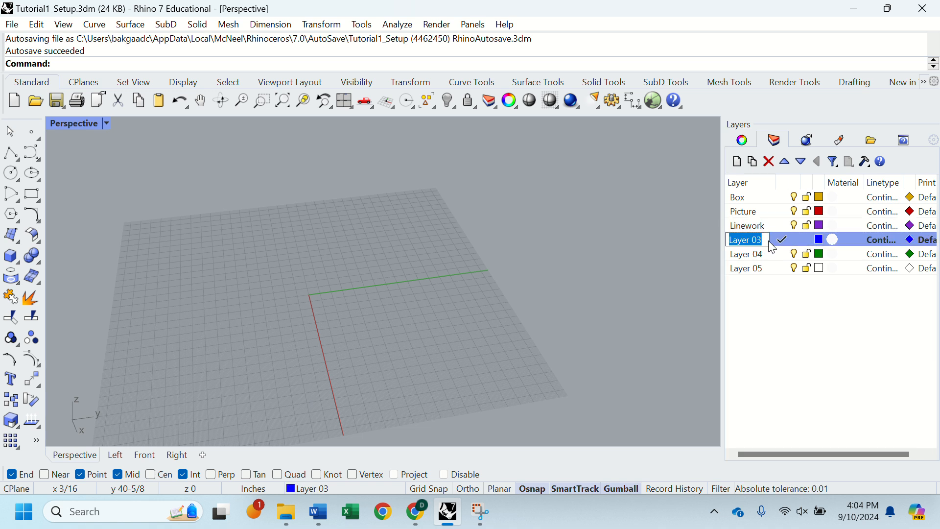
type("Solids")
key("Return")
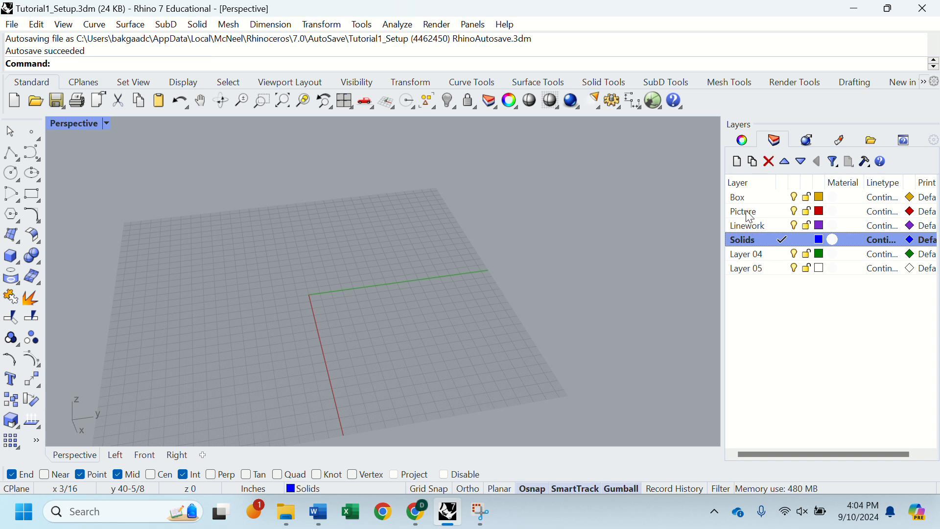
double_click(775, 210)
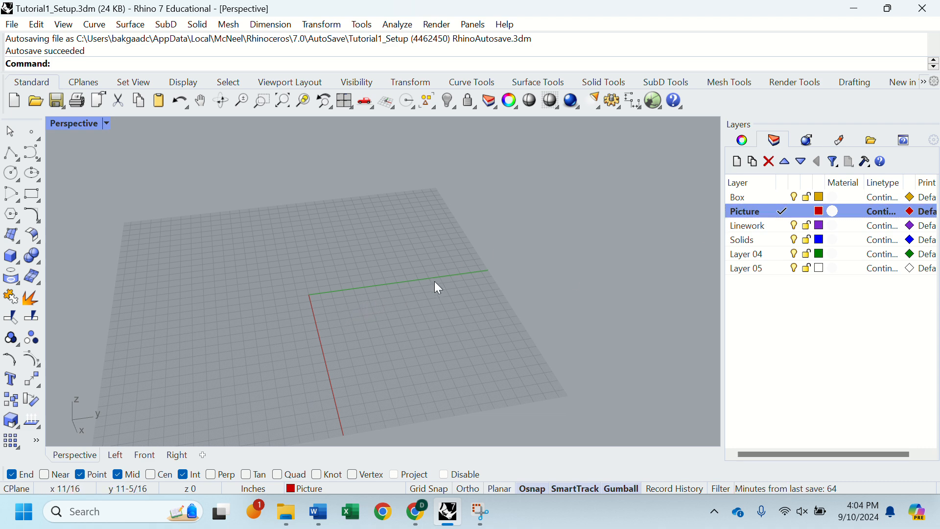
- Switch to Chrome and open the Silhouette_arch1184_EX2 image attachment of EX 2 to examine the silhouette shapes
key("alt+Tab")
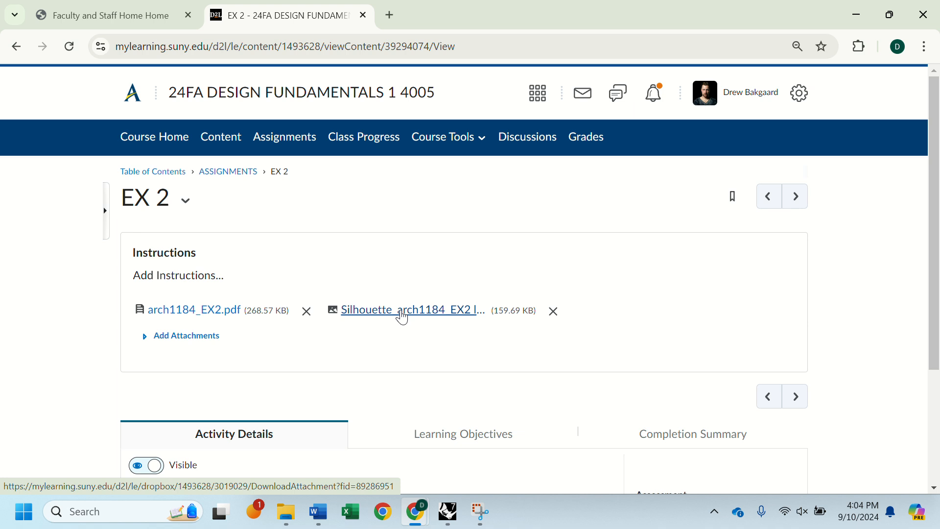
left_click(402, 316)
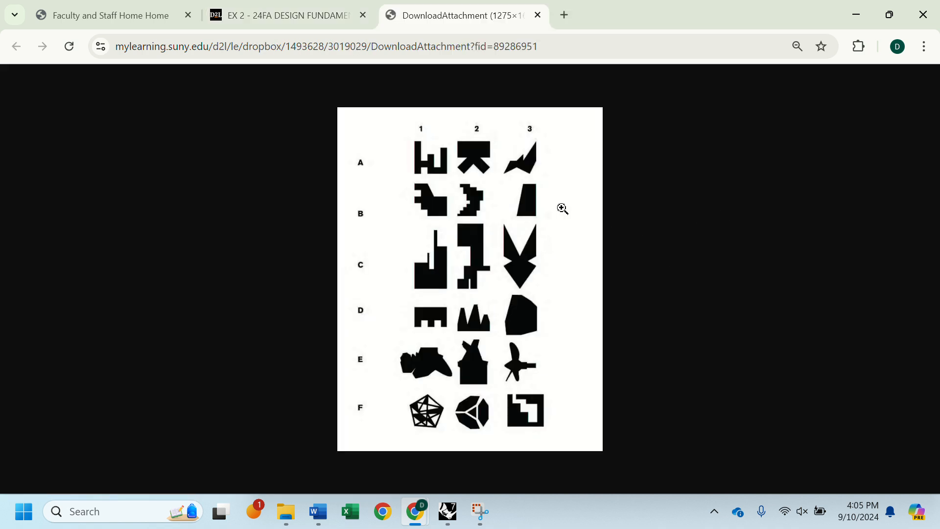
right_click(526, 209)
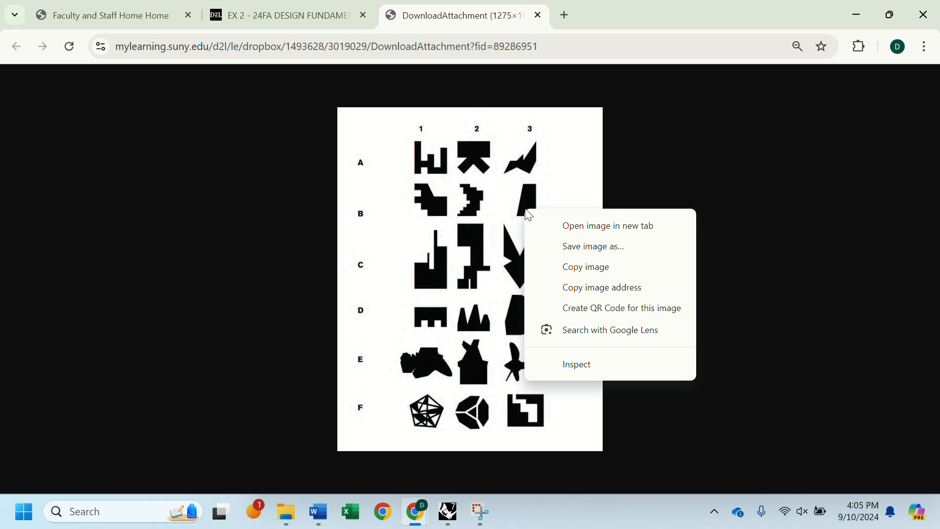
left_click(488, 221)
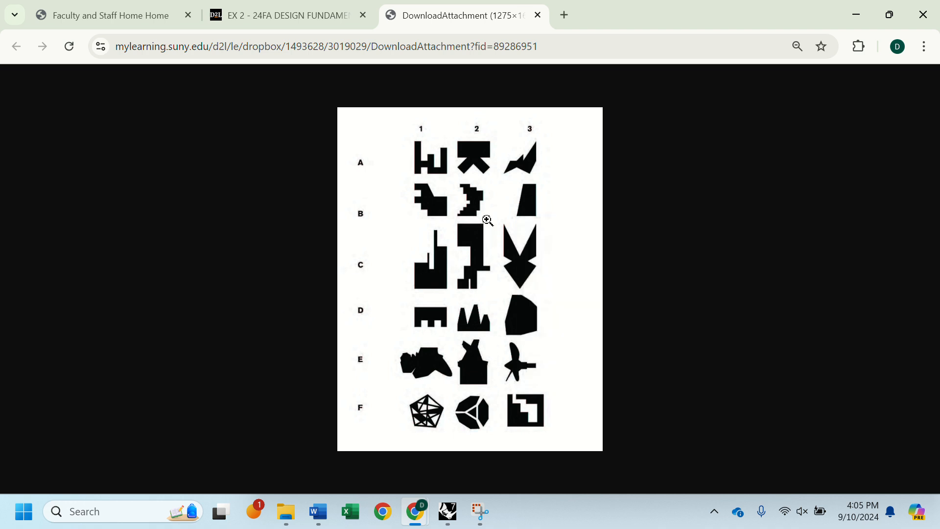
left_click(475, 229)
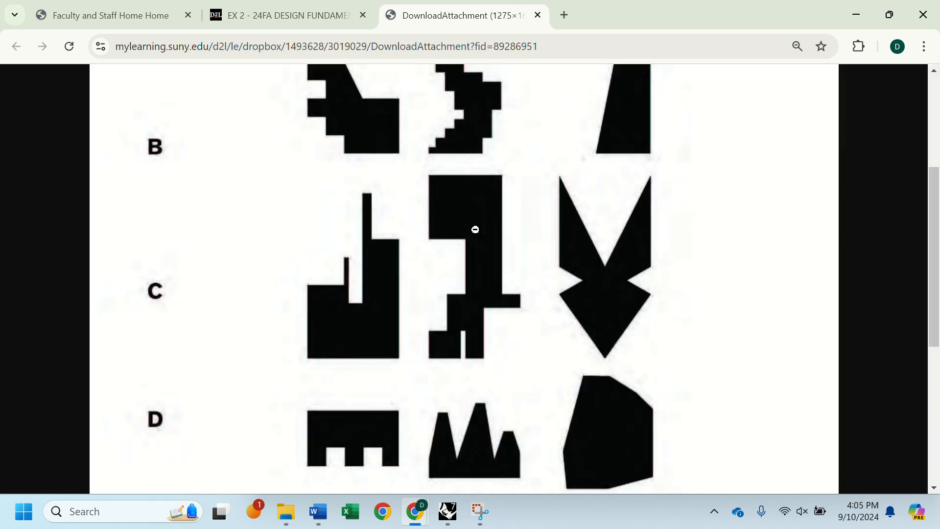
left_click(475, 229)
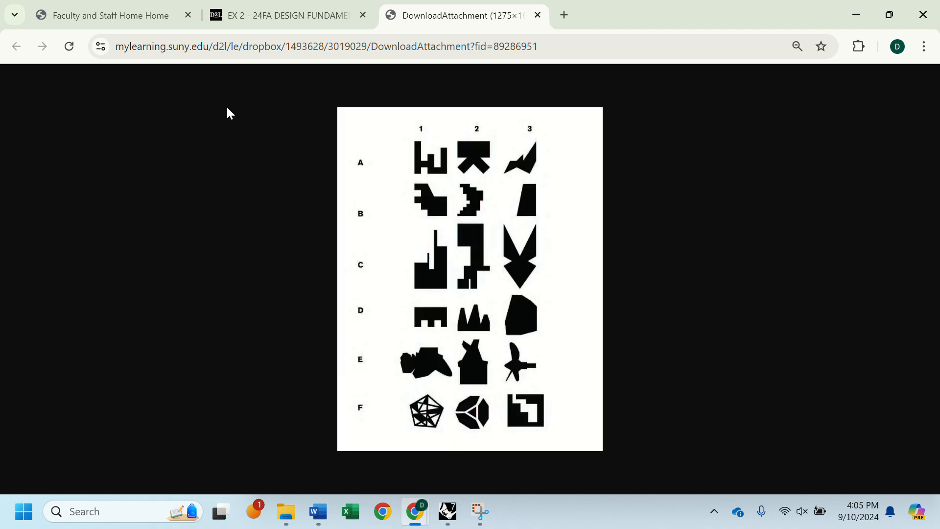
- Close the opened silhouette image and return to the EX 2 assignment page in a maximized window
left_click(390, 8)
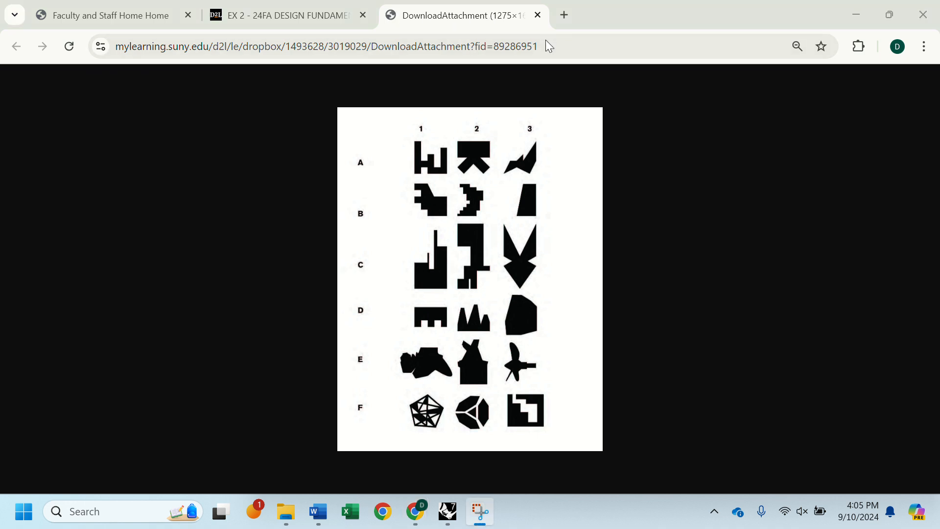
double_click(611, 22)
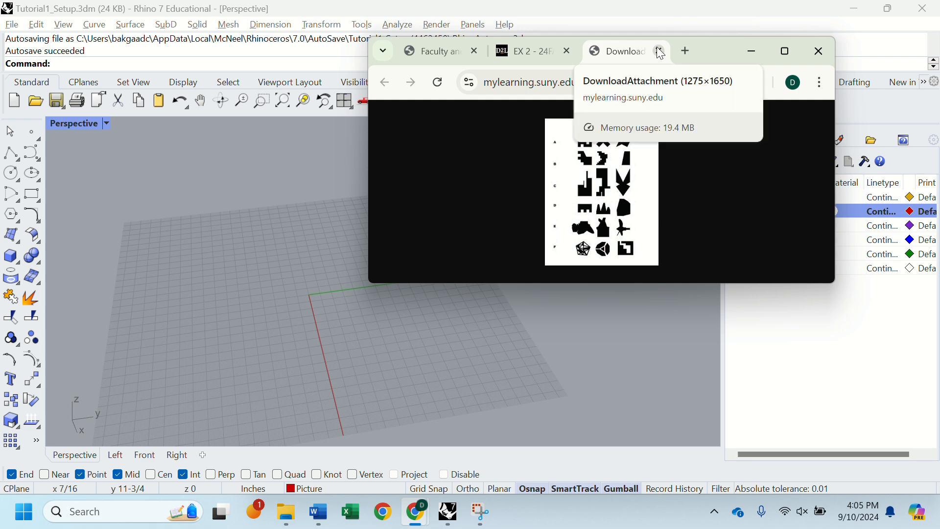
left_click(785, 51)
left_click_drag(636, 16, 529, 81)
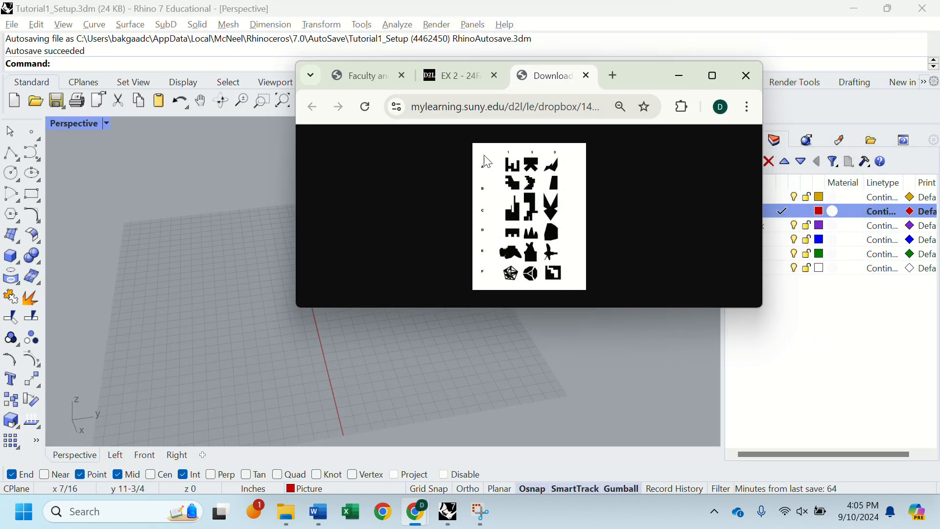
left_click(586, 76)
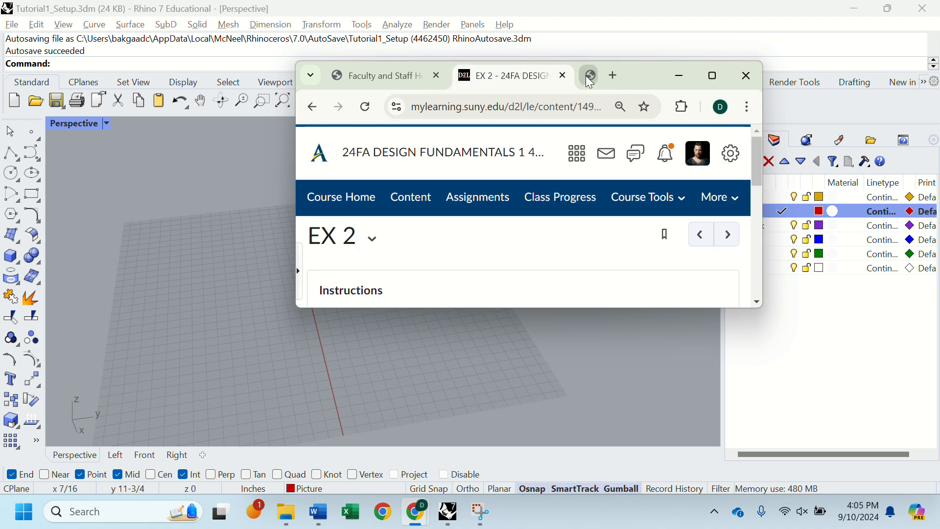
left_click(713, 76)
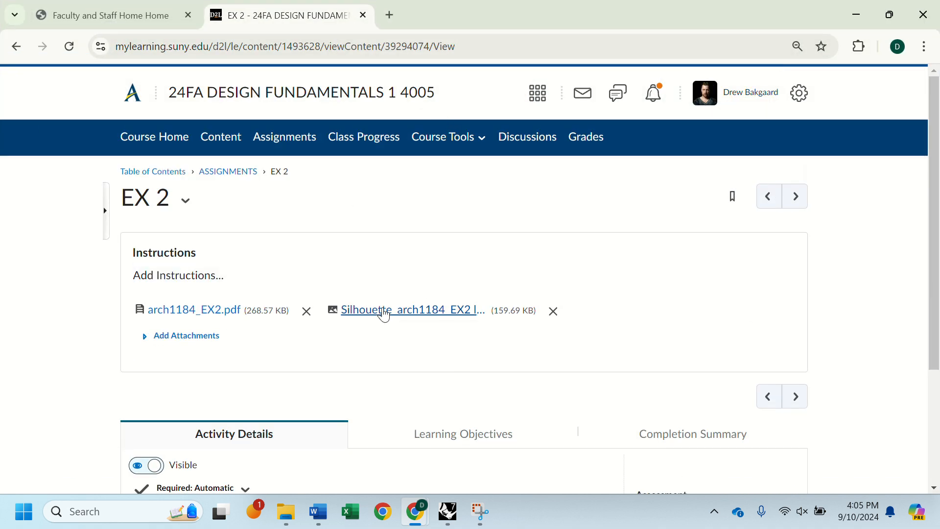
- Start saving the linked silhouette image to disk and browse to the personal user folder on Windows (C:)
right_click(400, 312)
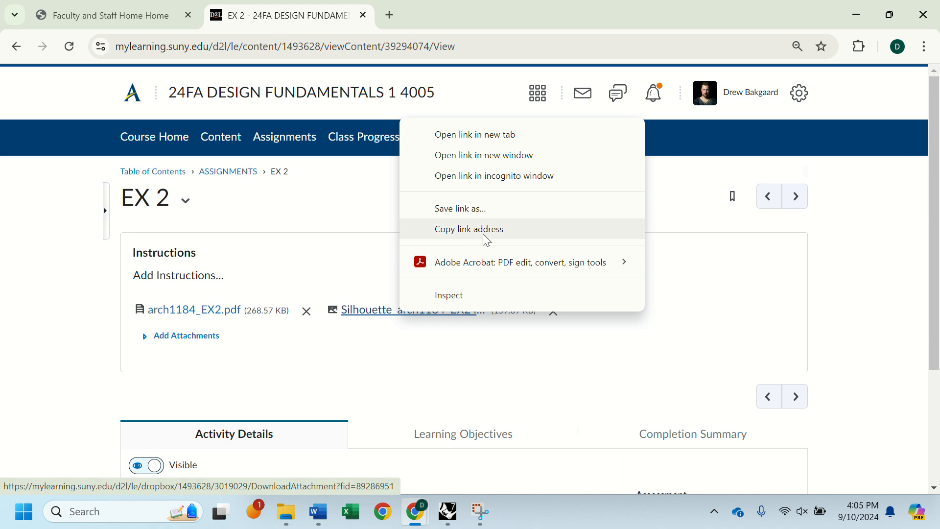
left_click(485, 209)
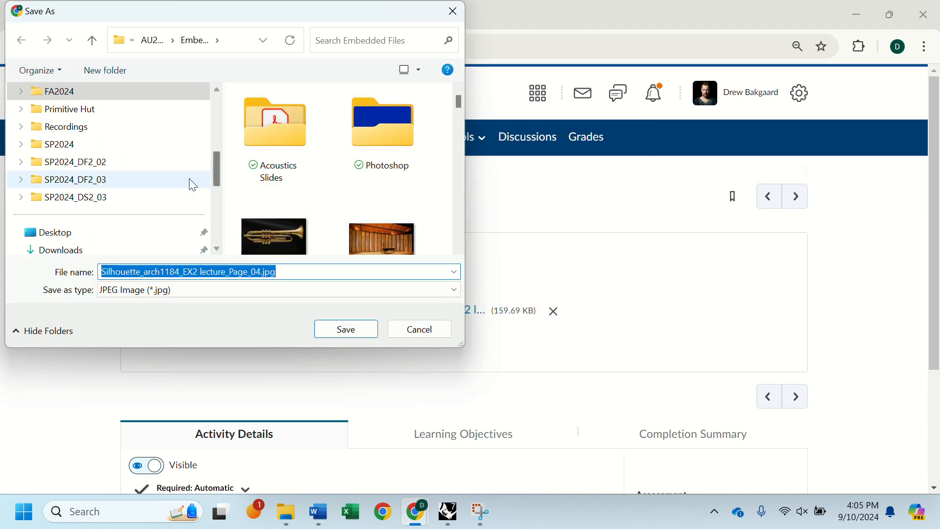
scroll(130, 189, "down", 5)
left_click(102, 194)
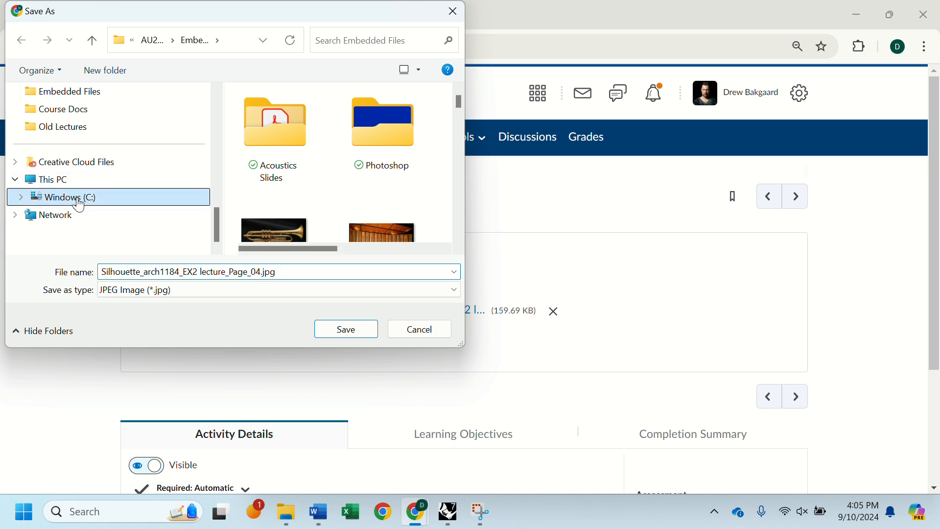
double_click(283, 193)
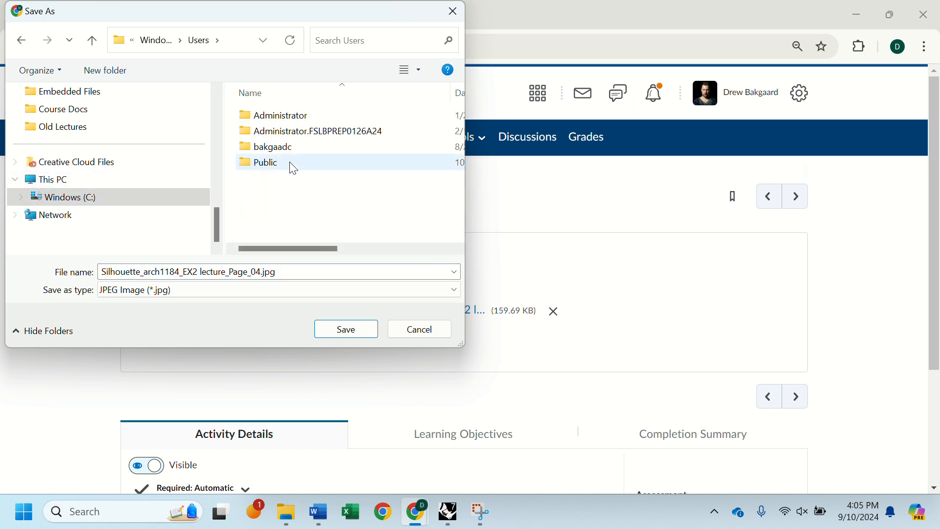
double_click(286, 147)
scroll(313, 195, "down", 2)
scroll(318, 195, "down", 1)
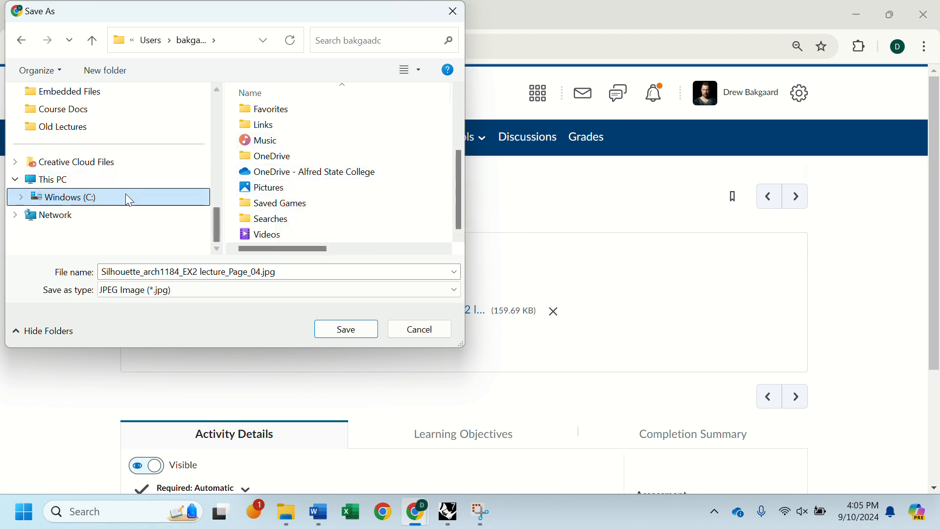
scroll(264, 143, "up", 2)
scroll(265, 144, "up", 2)
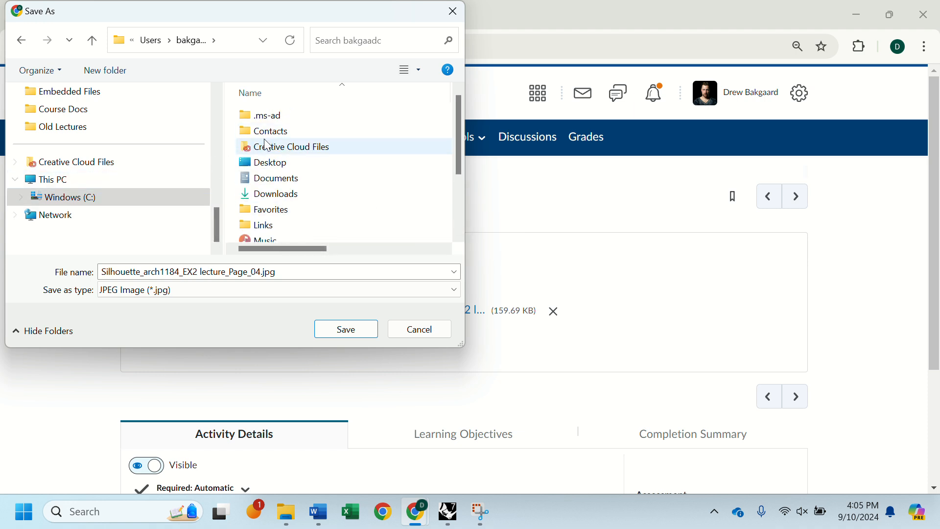
- Save Silhouette_arch1184_EX2 lecture_Page_04.jpg in the Documents subfolder AU2024 > Arch1184 > RhinoFiles
double_click(287, 184)
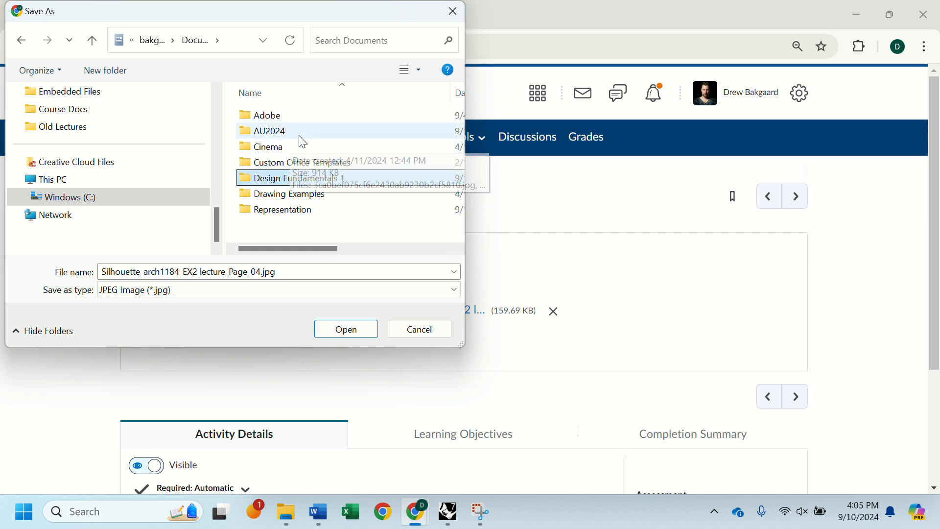
double_click(297, 133)
left_click(278, 118)
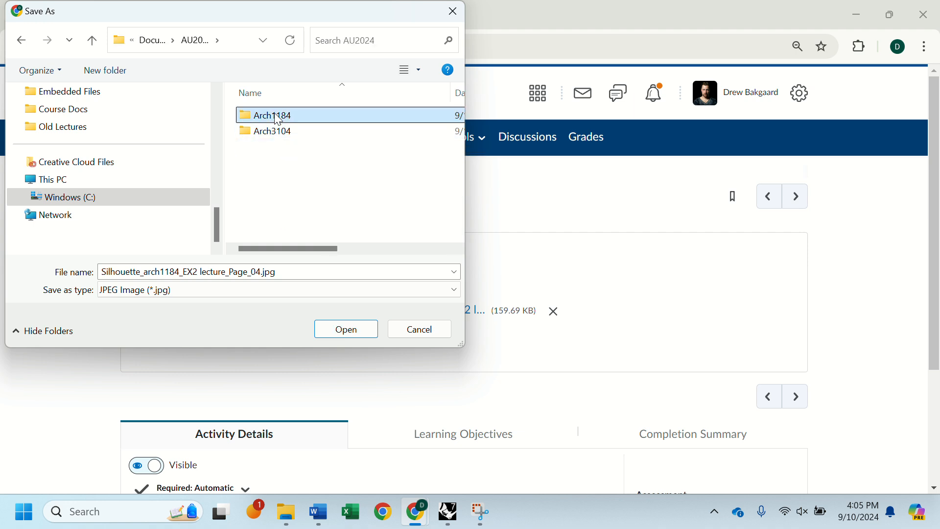
double_click(278, 118)
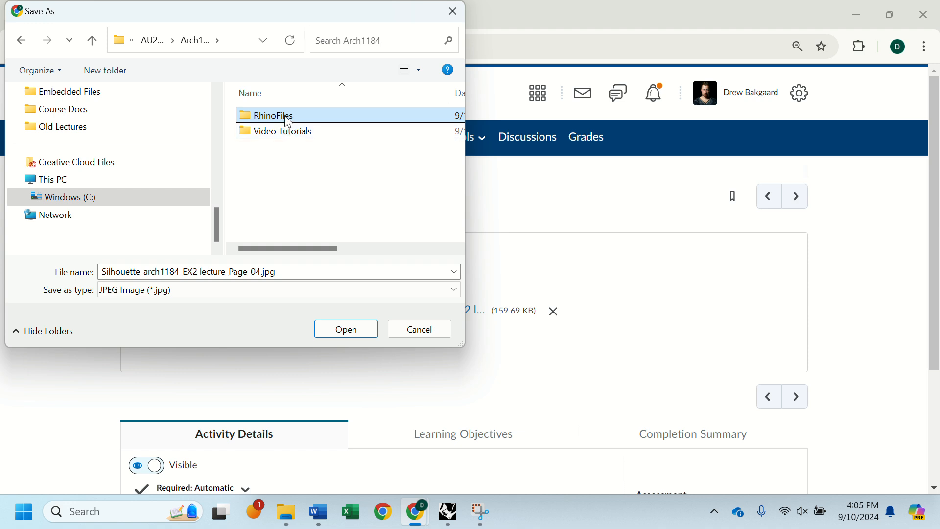
double_click(272, 117)
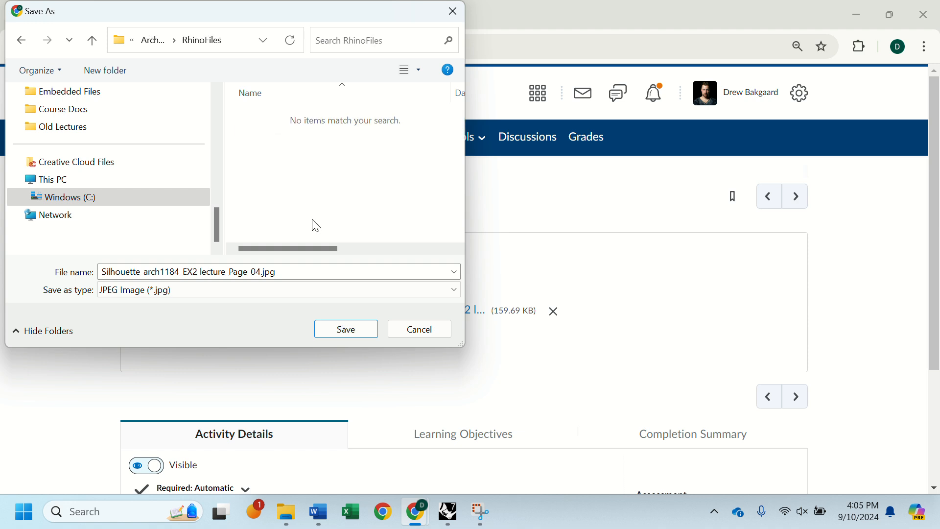
left_click(335, 330)
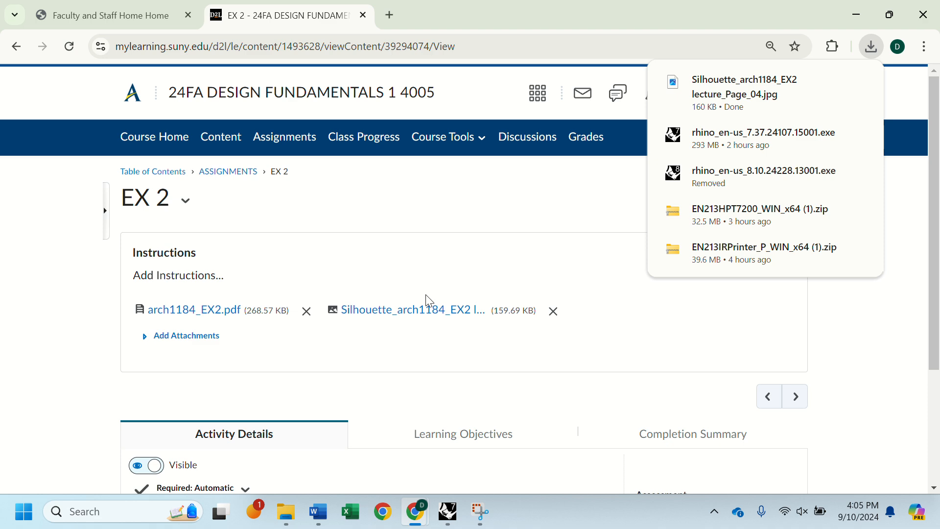
- Switch to Rhino and load Silhouette_arch1184_EX2 lecture_Page_04.jpg from Documents > AU2024 > Arch1184 > RhinoFiles with the Picture command
key("alt+Tab")
key("alt+Tab")
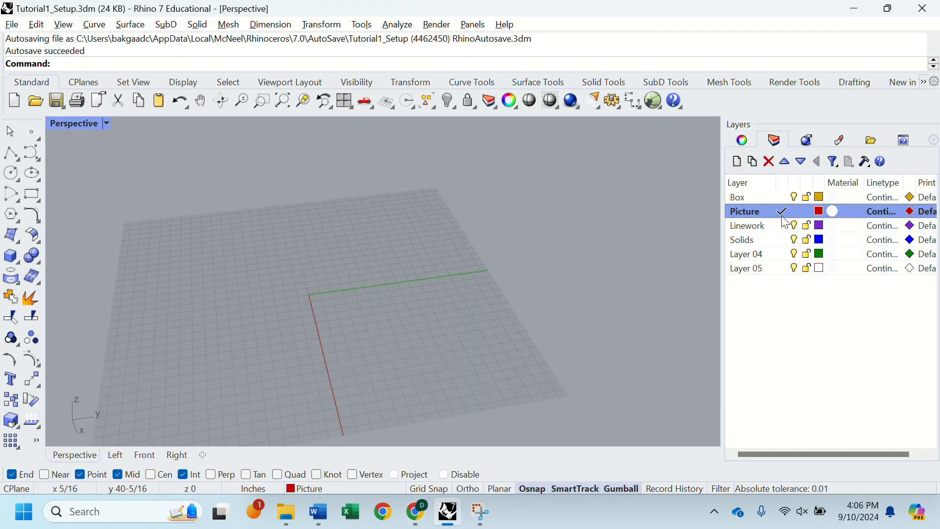
type("Picture")
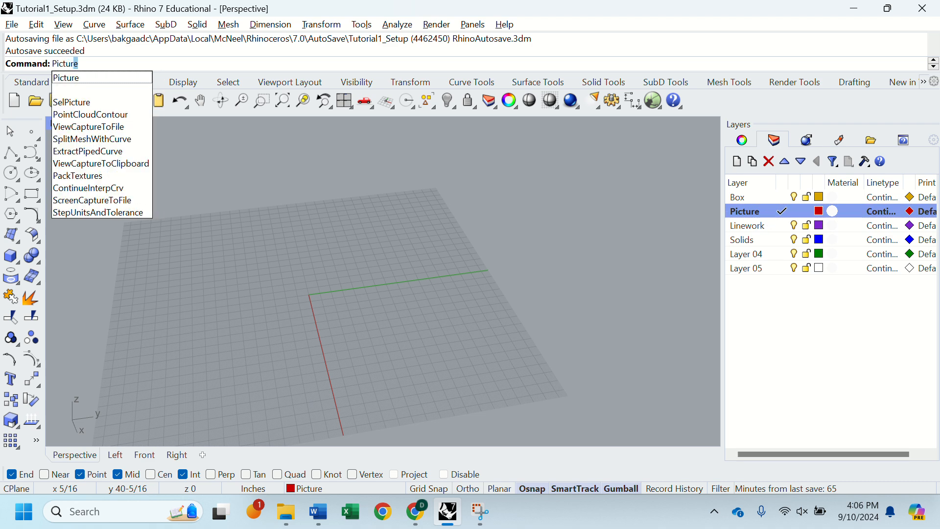
key("Return")
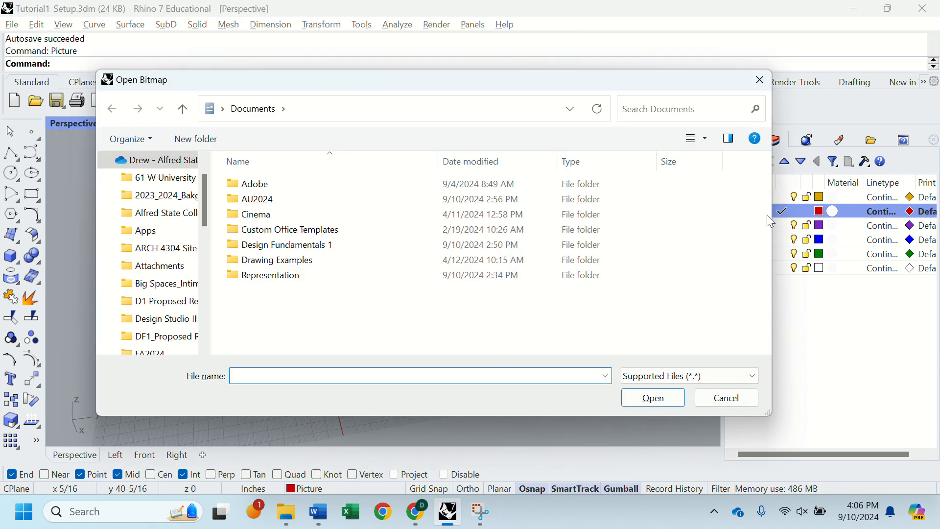
double_click(282, 198)
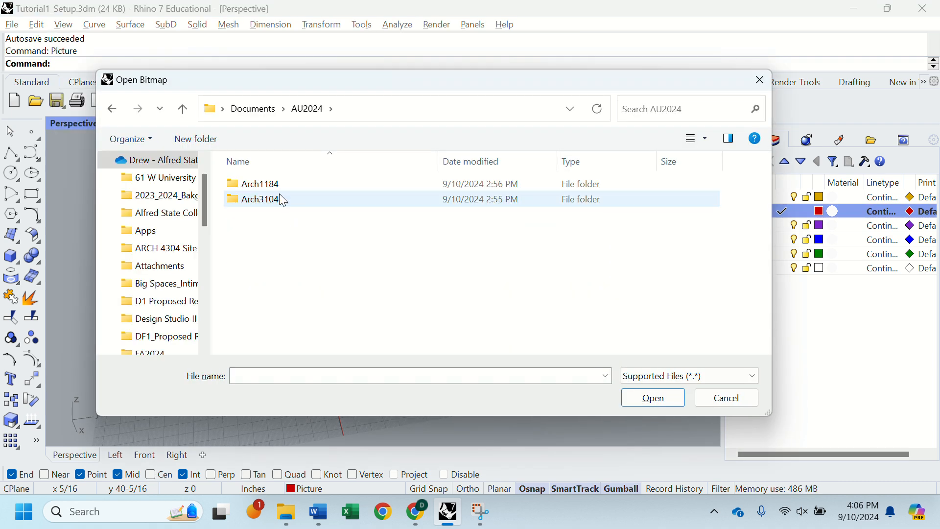
left_click(269, 185)
double_click(269, 186)
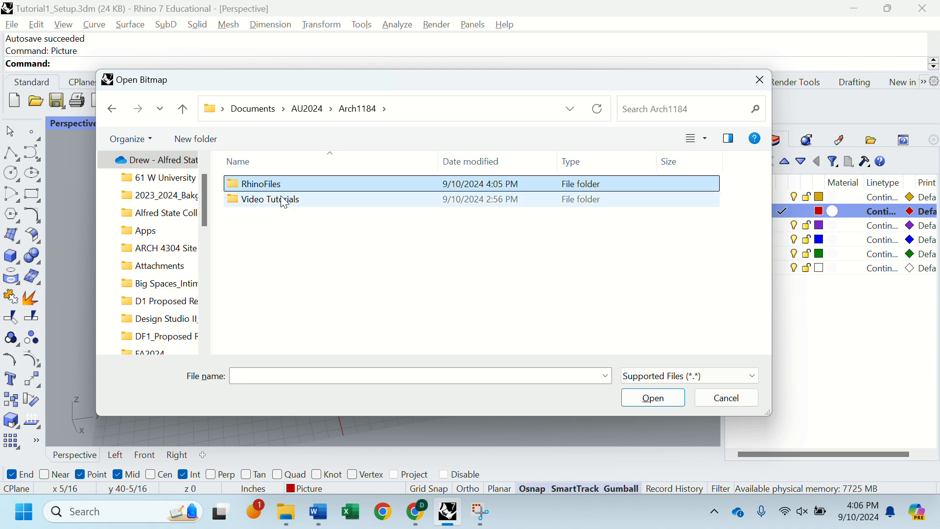
double_click(265, 190)
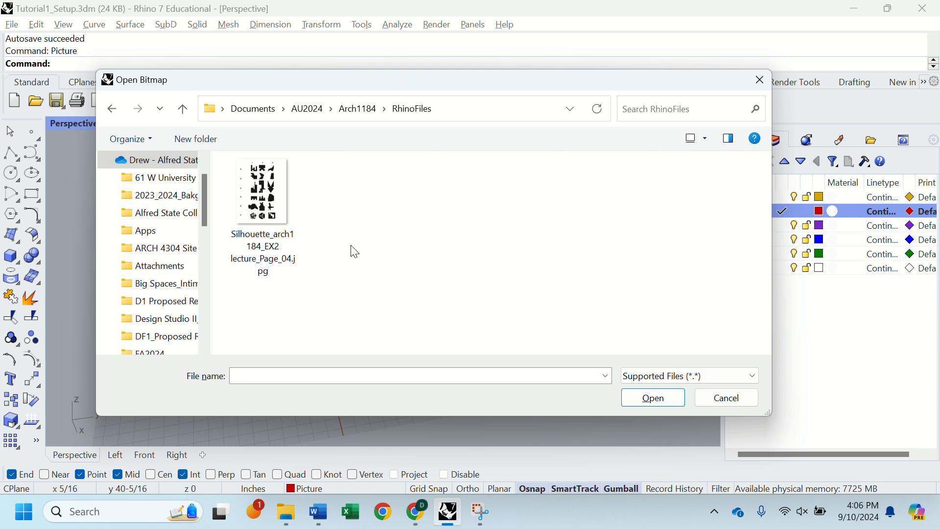
left_click(266, 209)
left_click(652, 397)
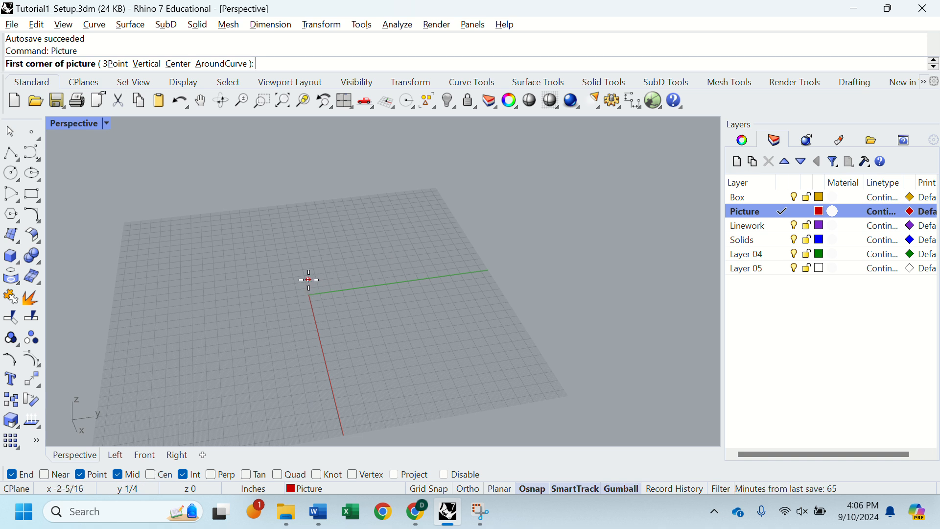
- Place the picture with its first corner at 0,0,0 and its opposite corner freehand well beyond the grid
type("0,0,0")
key("Return")
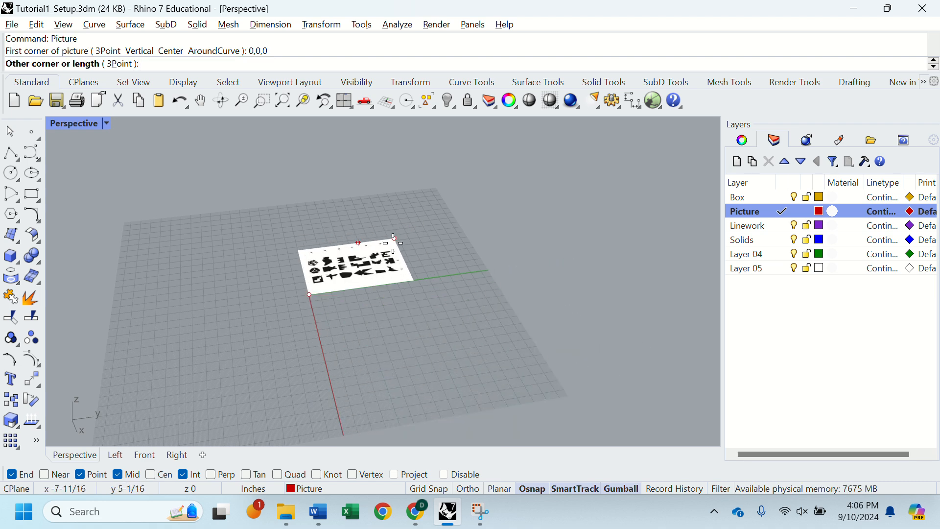
scroll(391, 237, "down", 10)
right_click_drag(387, 248, 512, 299)
scroll(386, 253, "up", 10)
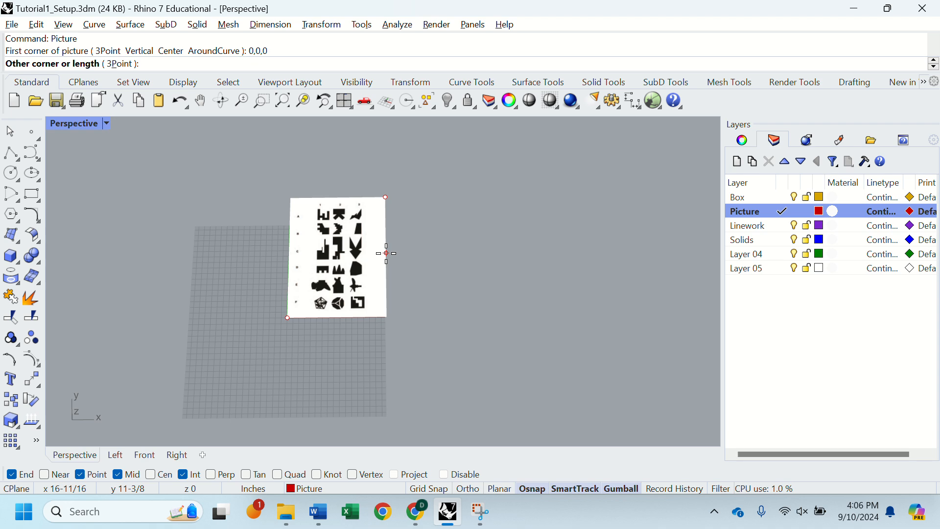
scroll(387, 253, "up", 9)
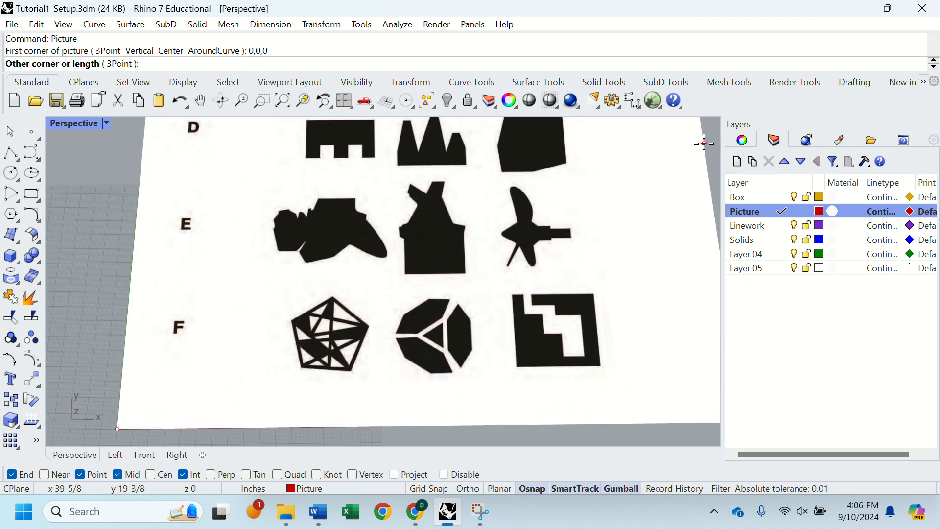
left_click(689, 143)
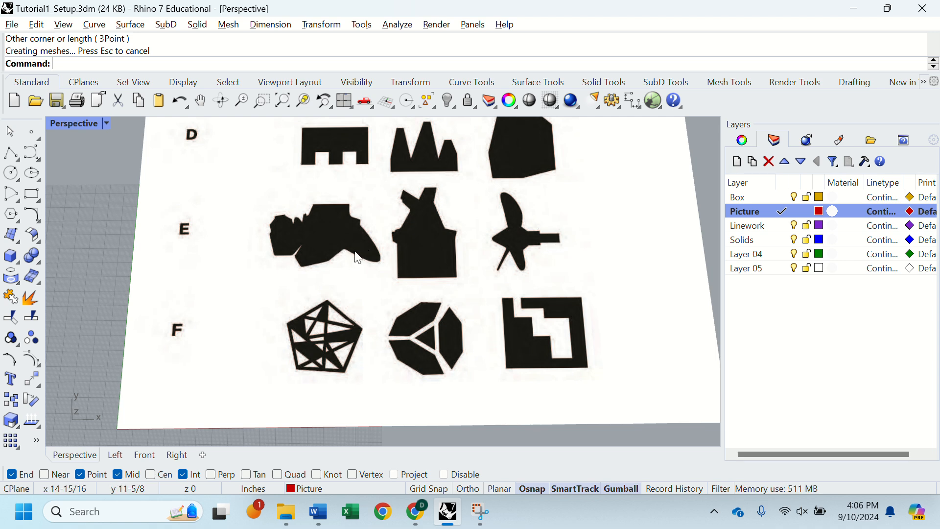
- Examine the silhouettes in rows C to F of the placed picture from different distances and angles
scroll(292, 273, "down", 4)
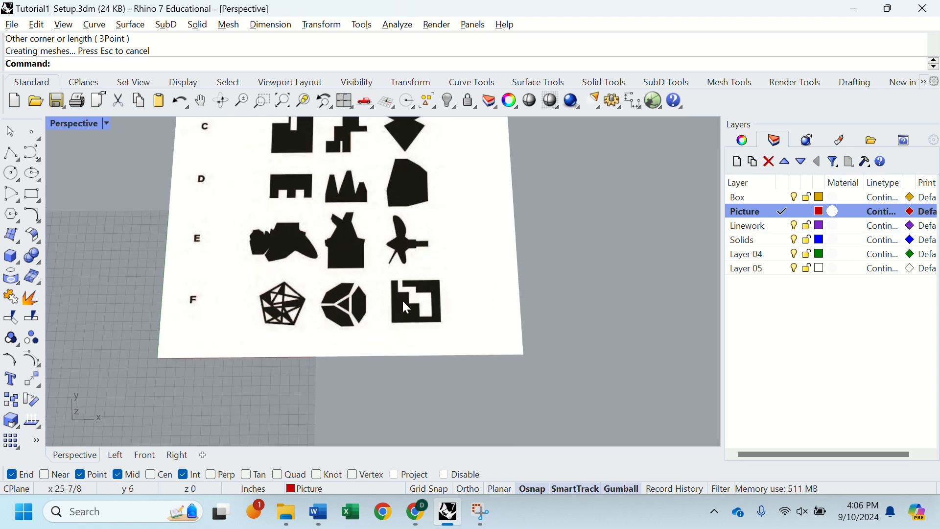
scroll(403, 298, "up", 3)
scroll(403, 299, "down", 1)
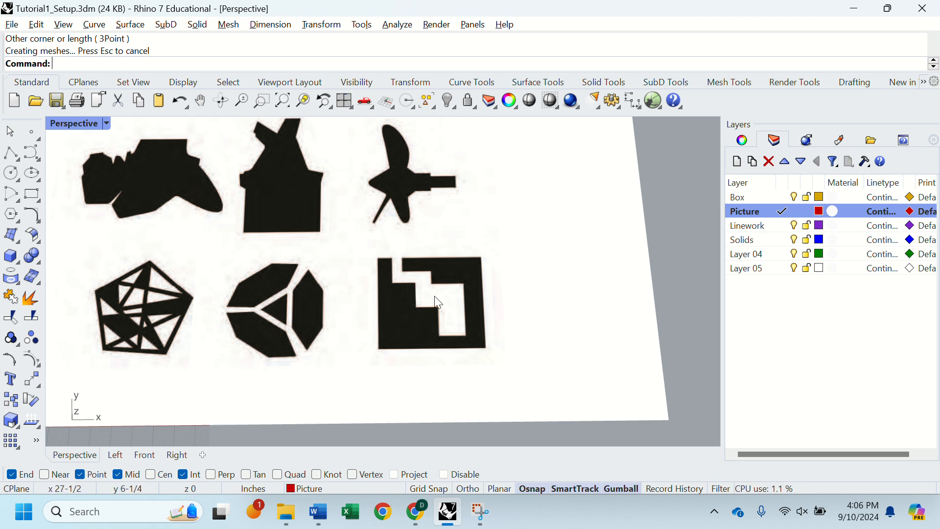
right_click_drag(408, 289, 494, 268)
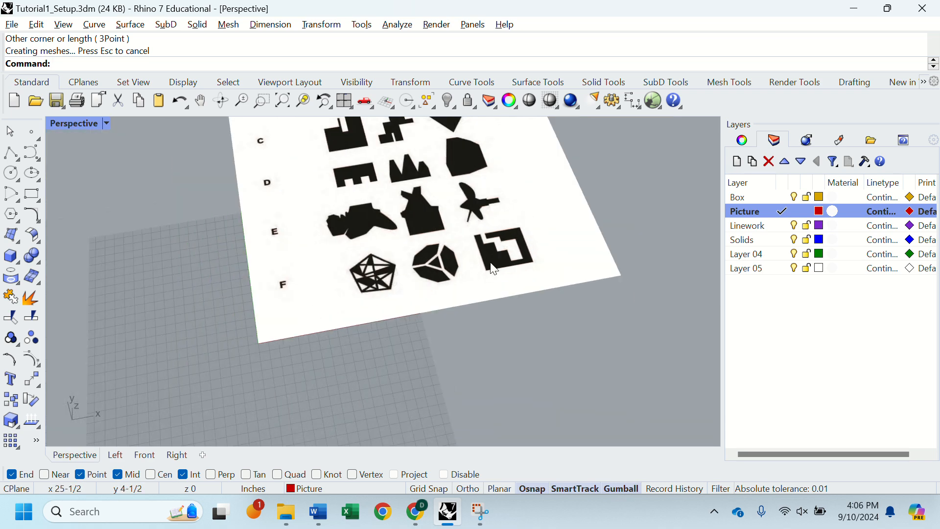
scroll(500, 264, "up", 5)
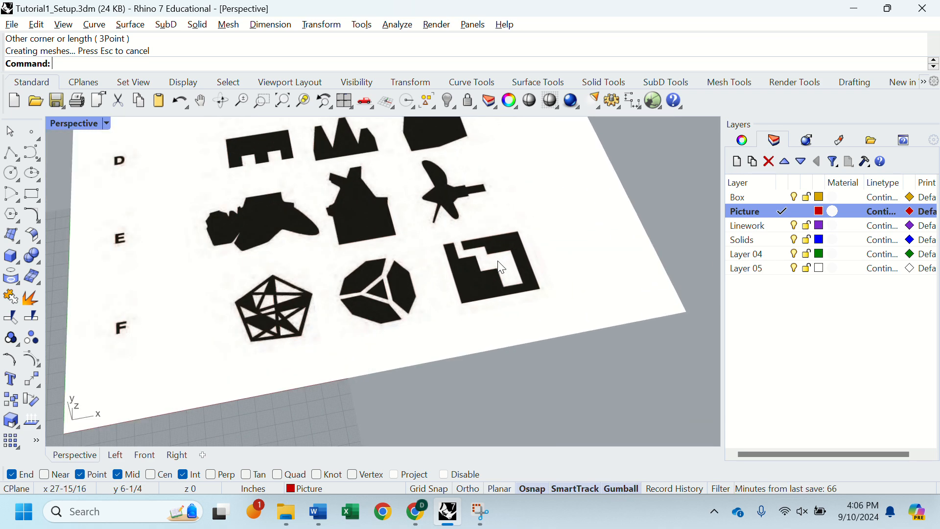
scroll(500, 268, "down", 2)
scroll(501, 267, "down", 2)
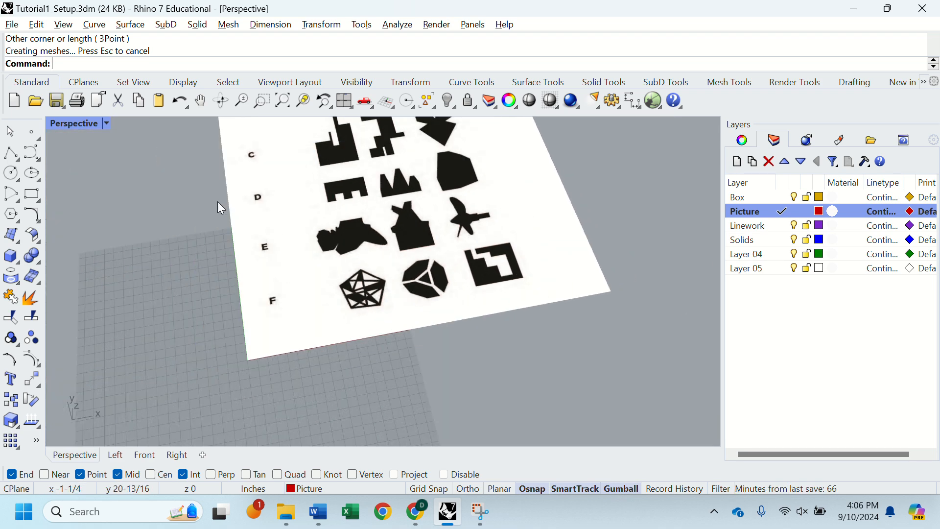
- Try scaling the placed picture with its gumball handle, then undo the scaling and deselect the picture
left_click(421, 274)
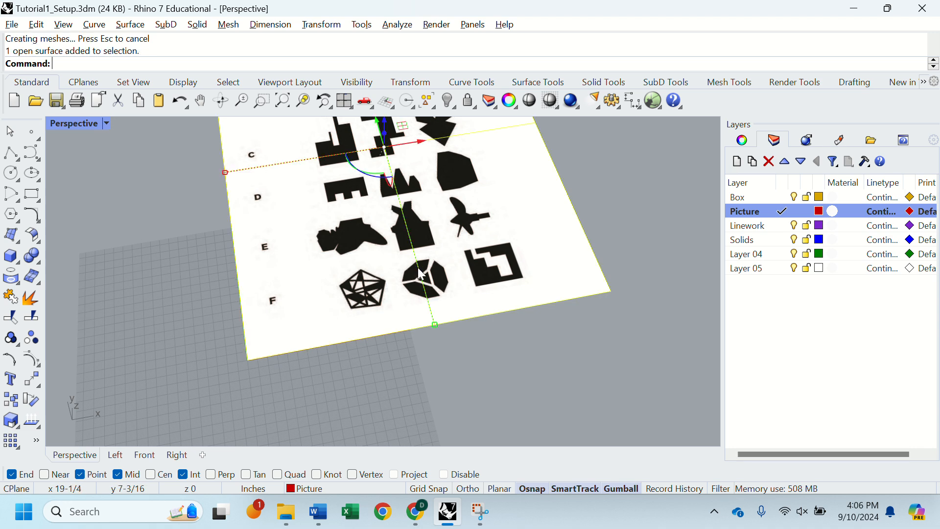
right_click_drag(460, 288, 365, 256, "shift")
scroll(408, 331, "down", 6)
left_click_drag(286, 268, 287, 243)
key("ctrl+z")
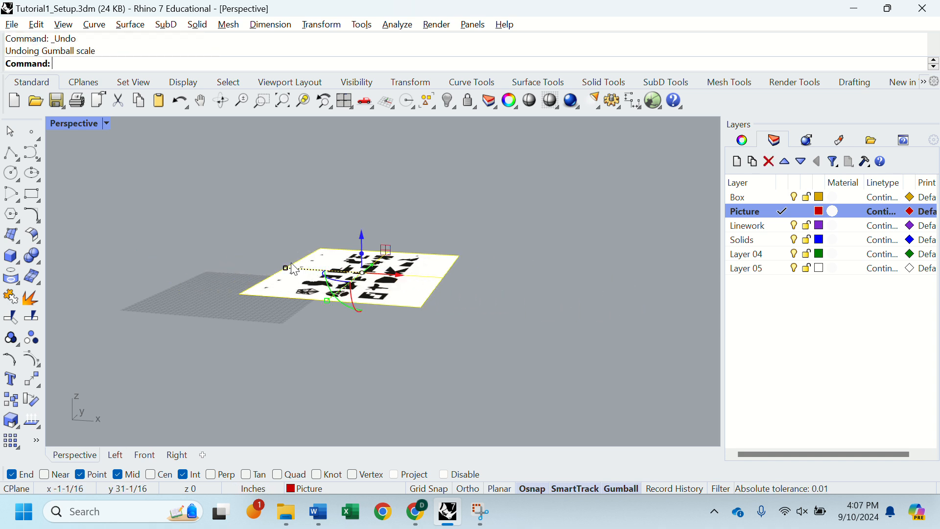
right_click_drag(290, 250, 411, 288)
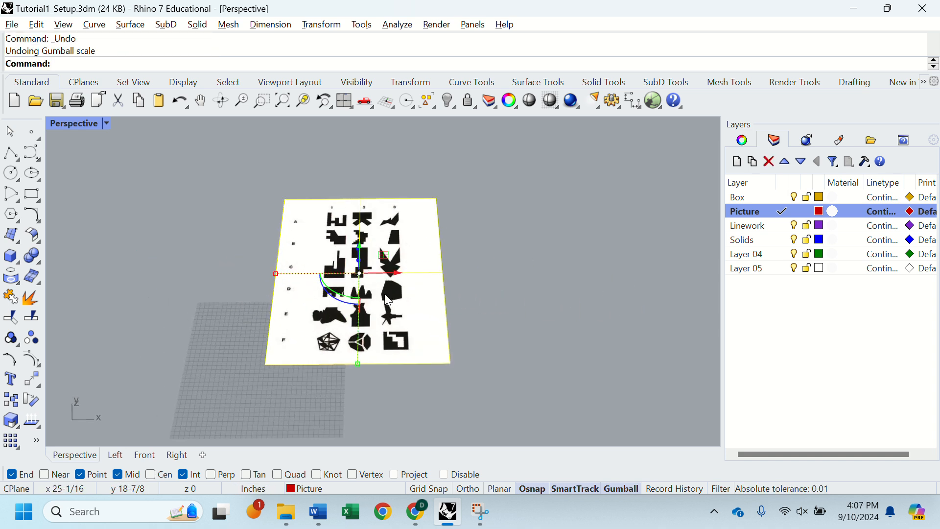
left_click(480, 293)
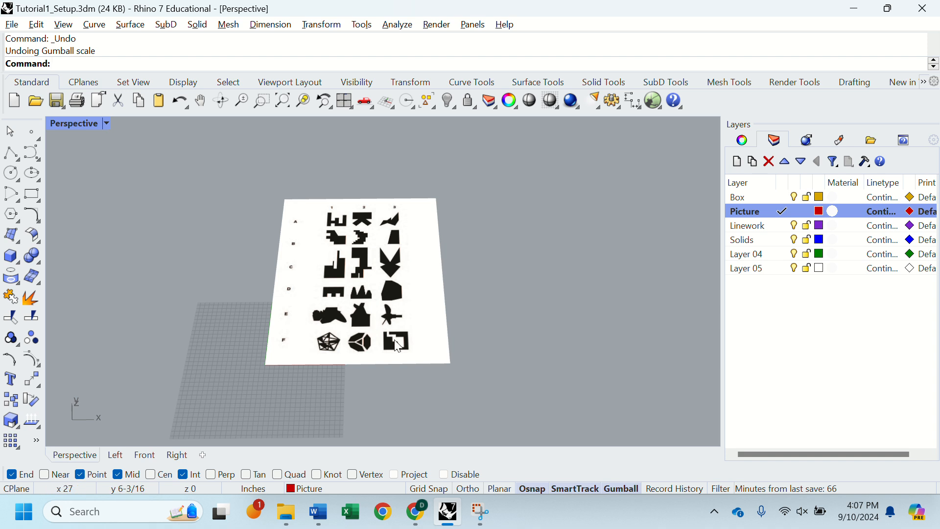
- Make the Linework layer current and start the Rectangle command for the stepped silhouette in row F, column 3
scroll(397, 343, "up", 3)
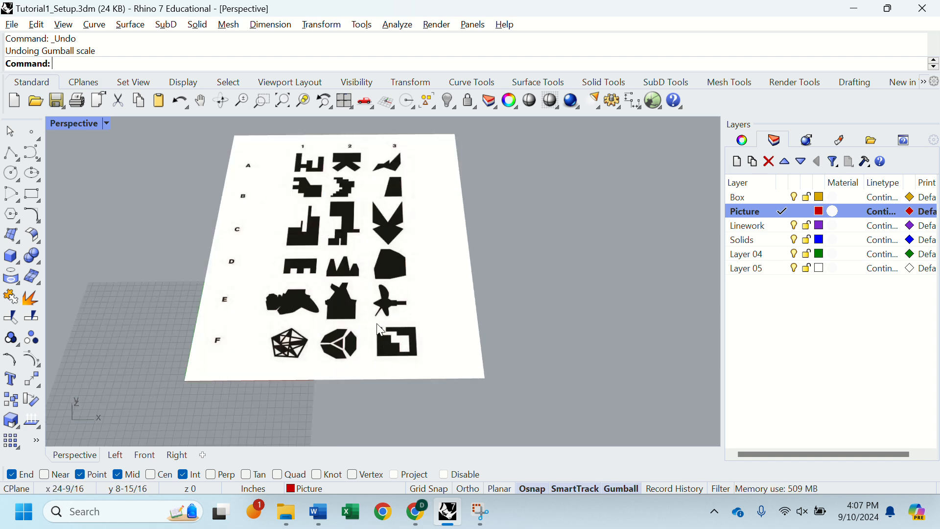
left_click(781, 226)
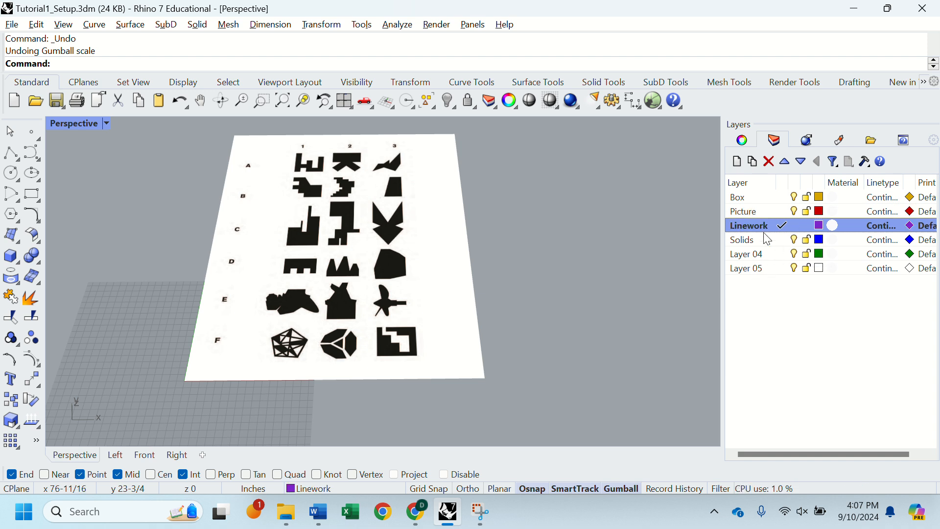
left_click(33, 196)
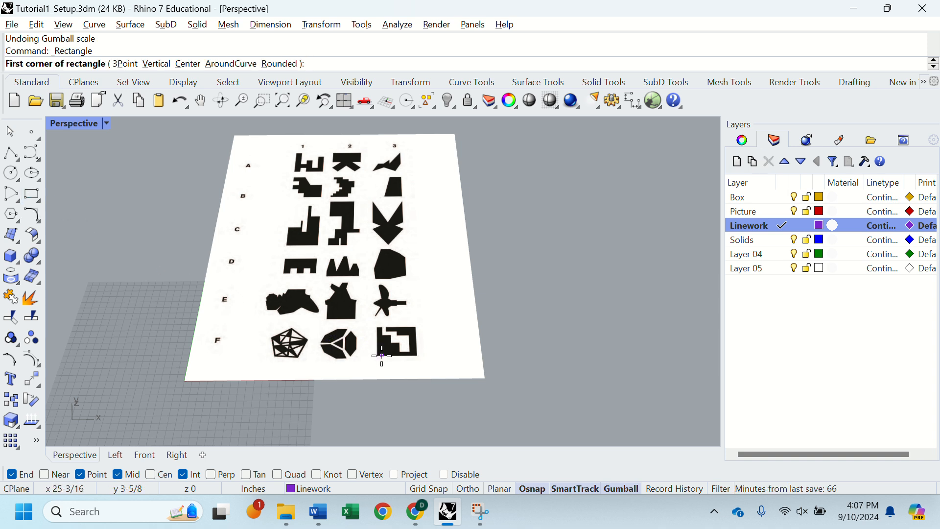
scroll(378, 355, "up", 6)
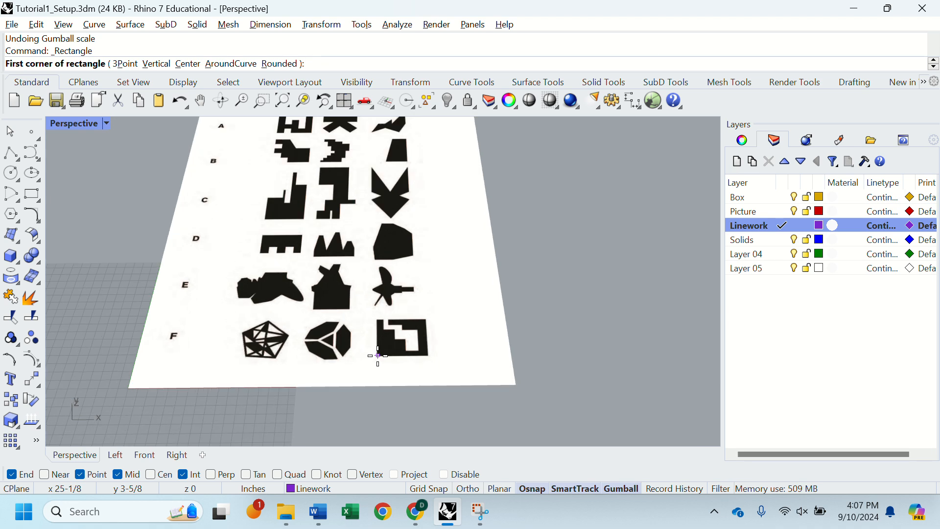
right_click_drag(367, 327, 300, 237)
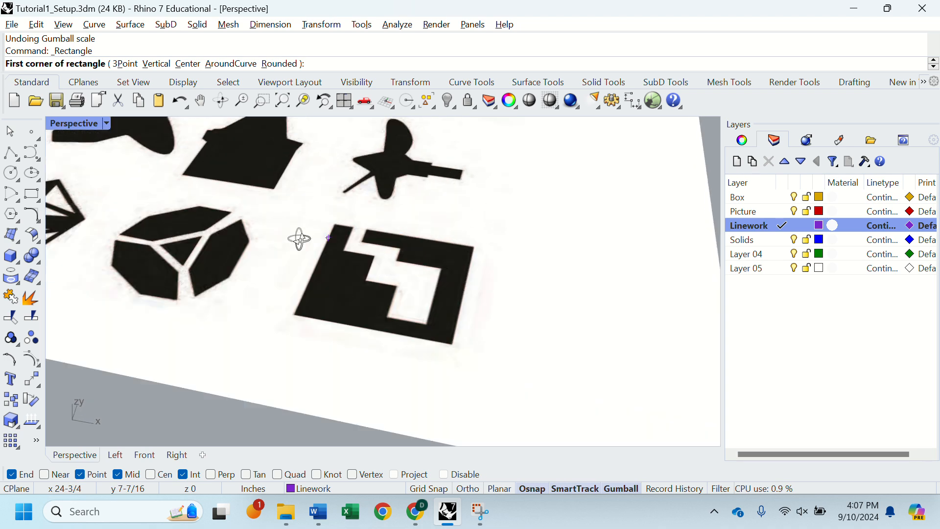
scroll(325, 292, "up", 3)
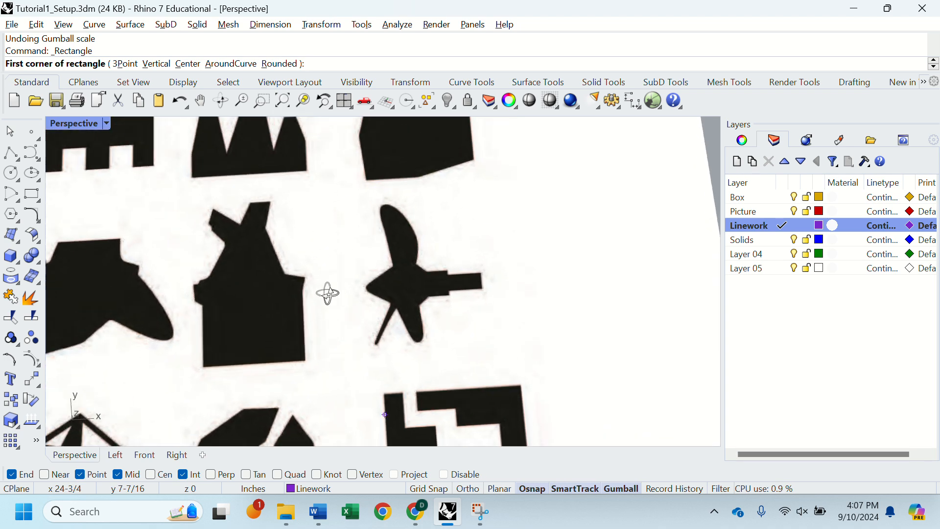
- Return to the four-viewport layout, change the Left viewport to the Top view and maximize it
double_click(90, 124)
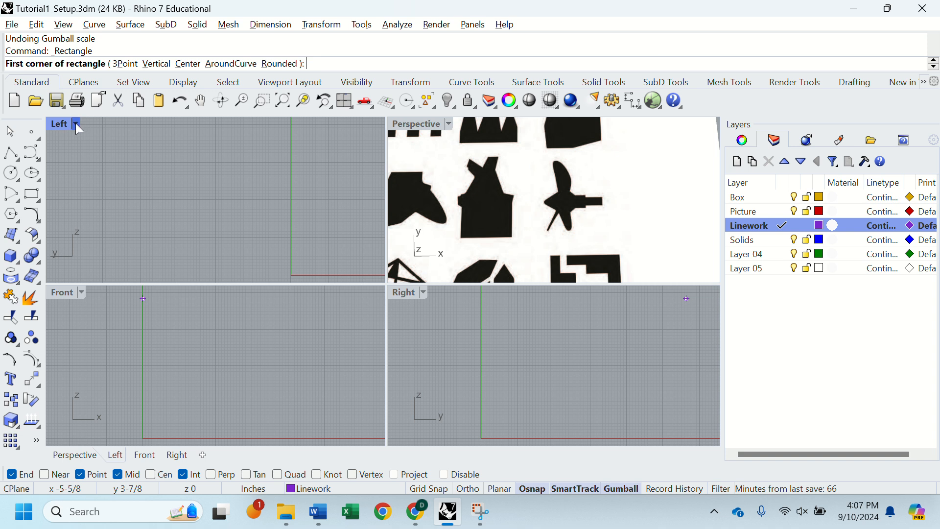
left_click(75, 125)
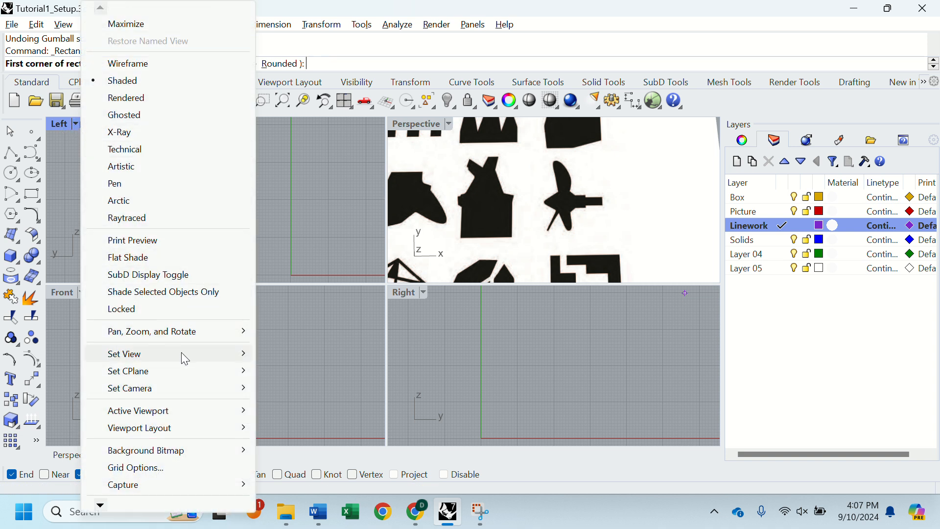
mouse_move(225, 353)
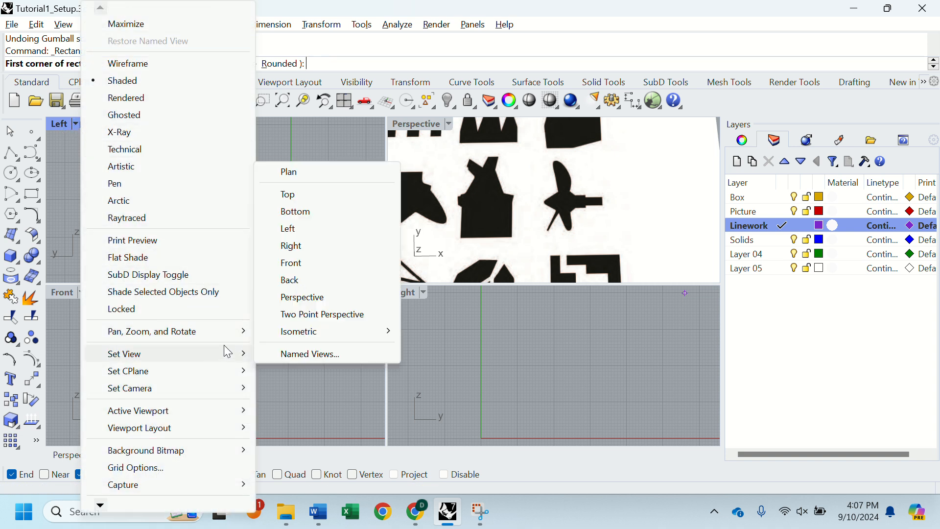
left_click(311, 195)
double_click(59, 124)
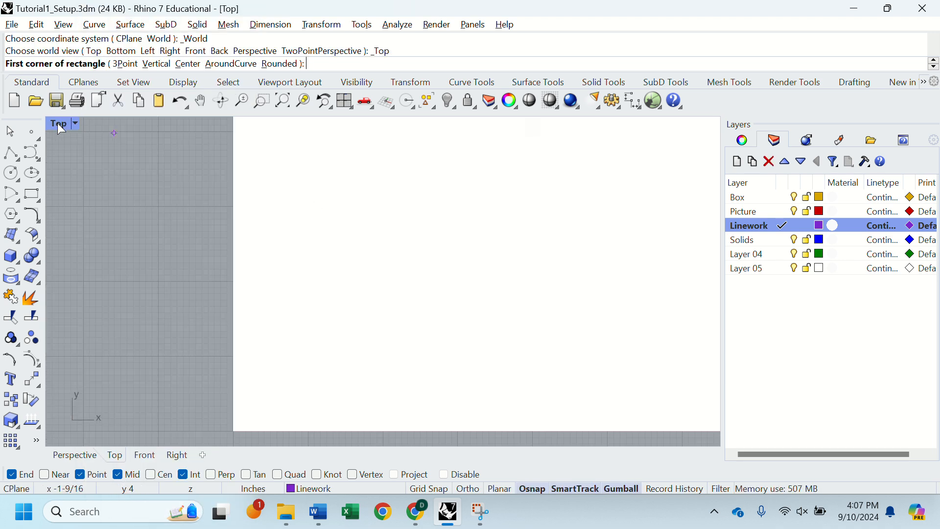
- Draw a corner-to-corner rectangle tracing the outer edges of the stepped silhouette in row F, column 3
scroll(188, 213, "down", 5)
scroll(320, 186, "up", 8)
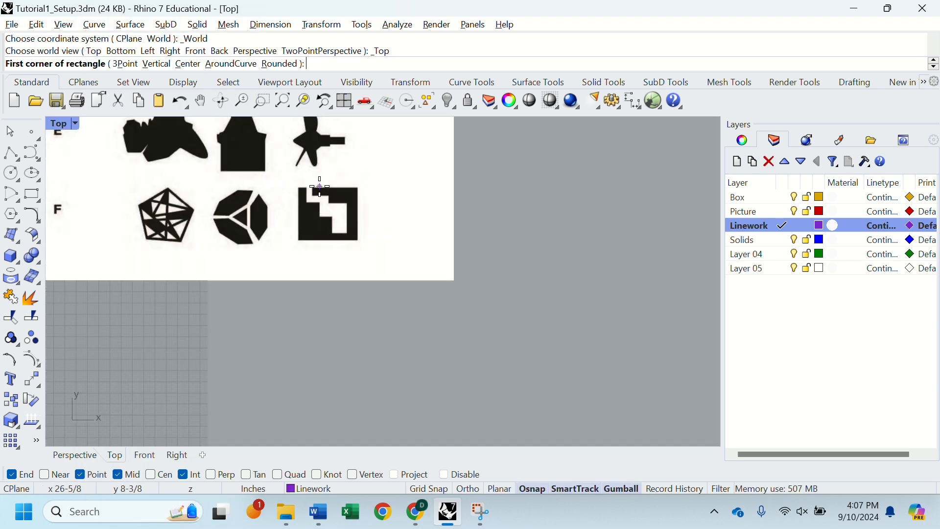
scroll(271, 334, "down", 3)
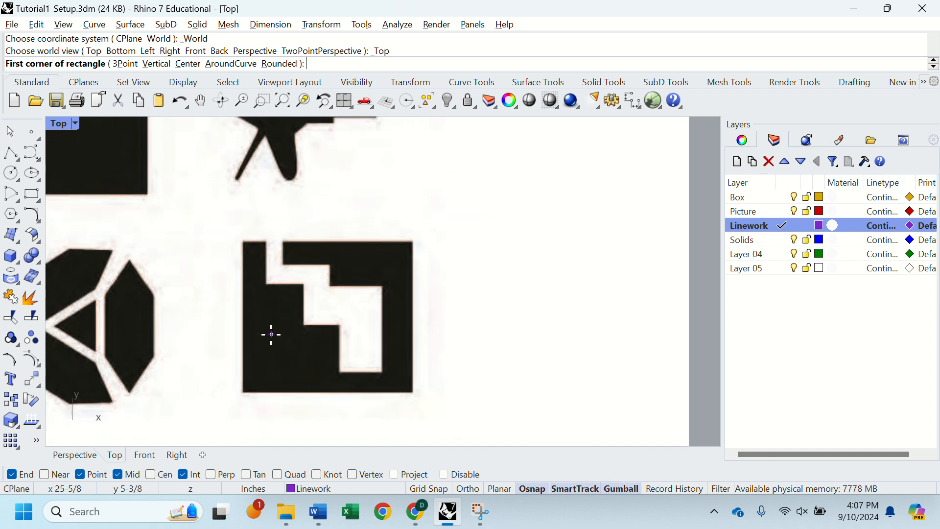
left_click(244, 392)
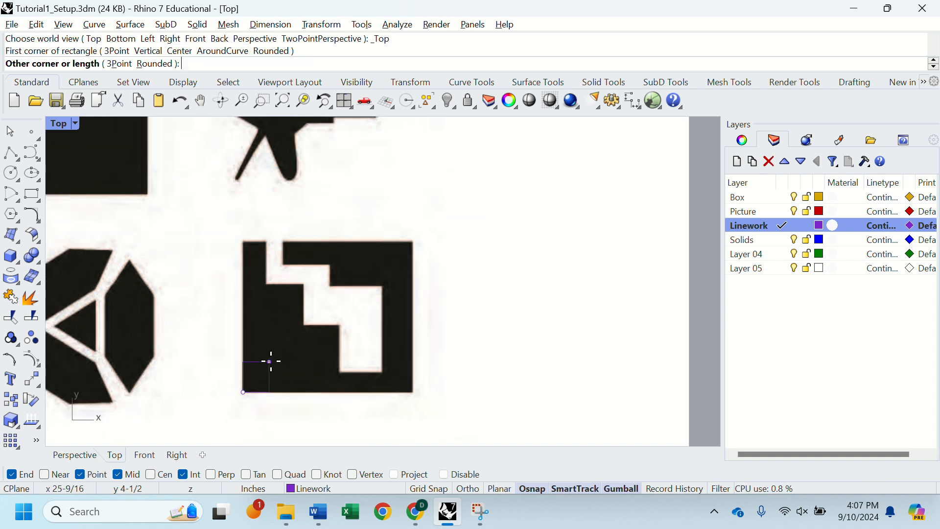
left_click(414, 242)
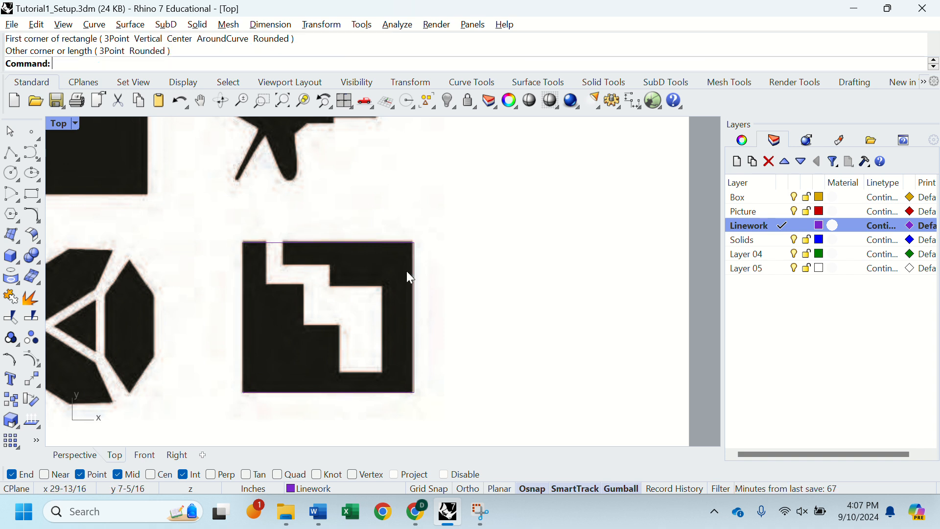
scroll(377, 272, "up", 5)
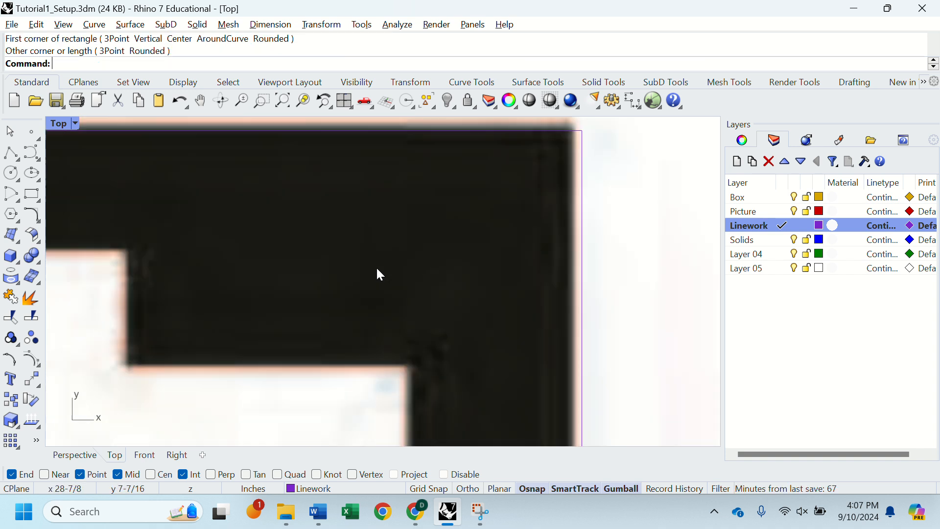
- Select the rectangle around the stepped silhouette and stretch it horizontally with its gumball scale handle
left_click(582, 190)
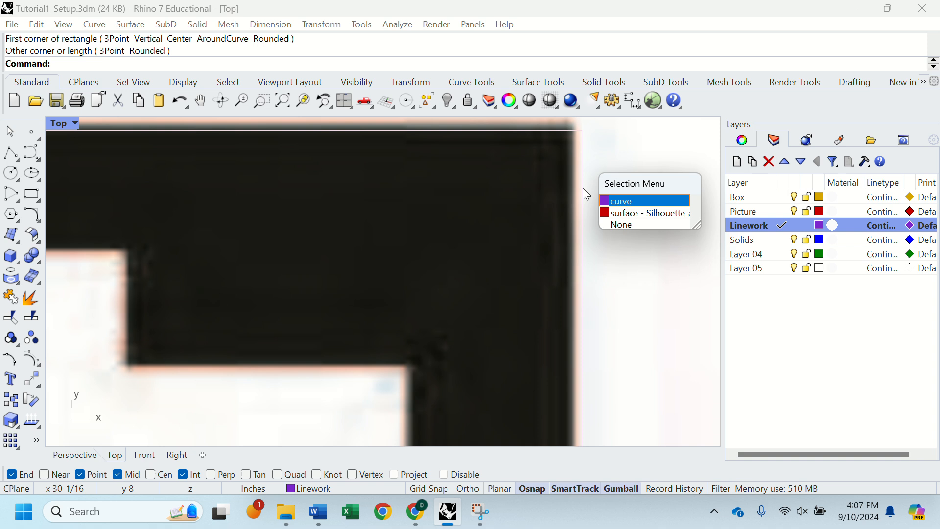
left_click(621, 199)
scroll(515, 225, "down", 5)
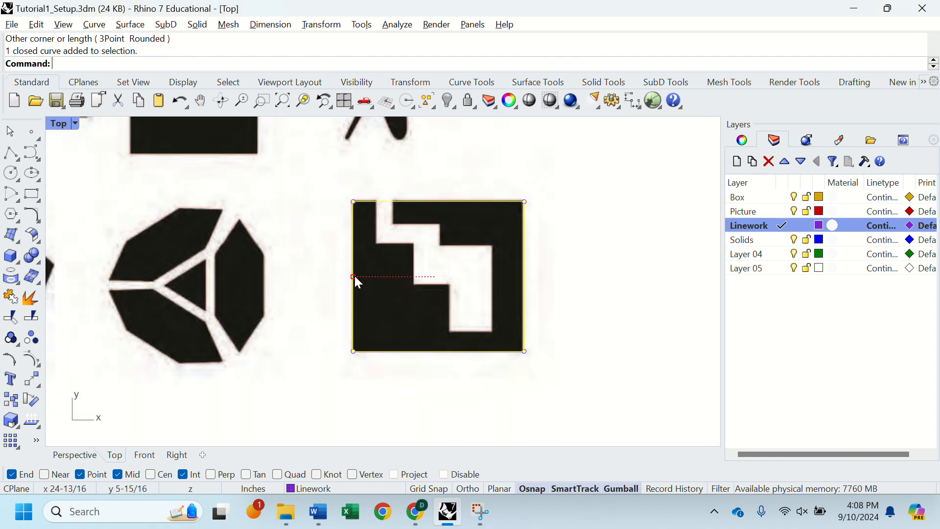
left_click_drag(354, 277, 346, 279)
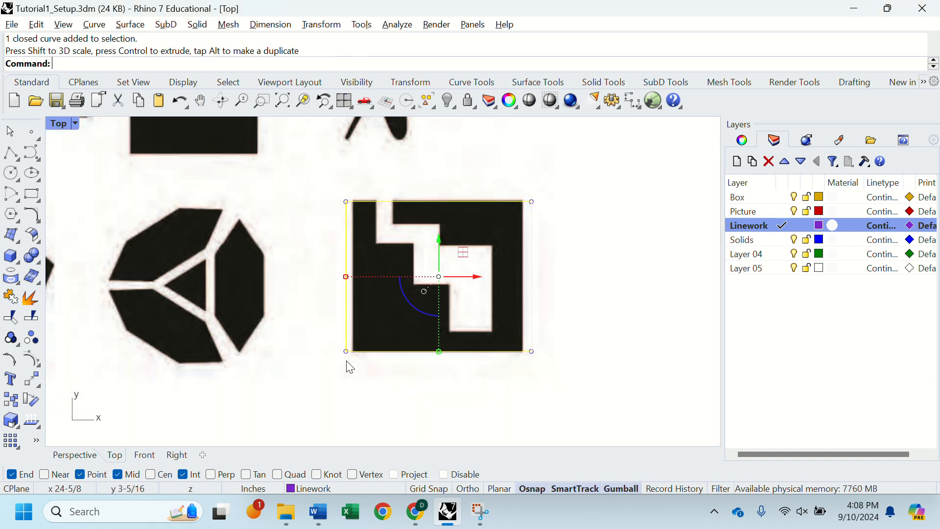
left_click(326, 369)
- Move the rectangle horizontally with the gumball so its left edge lines up with the left edge of the stepped silhouette
left_click(346, 333)
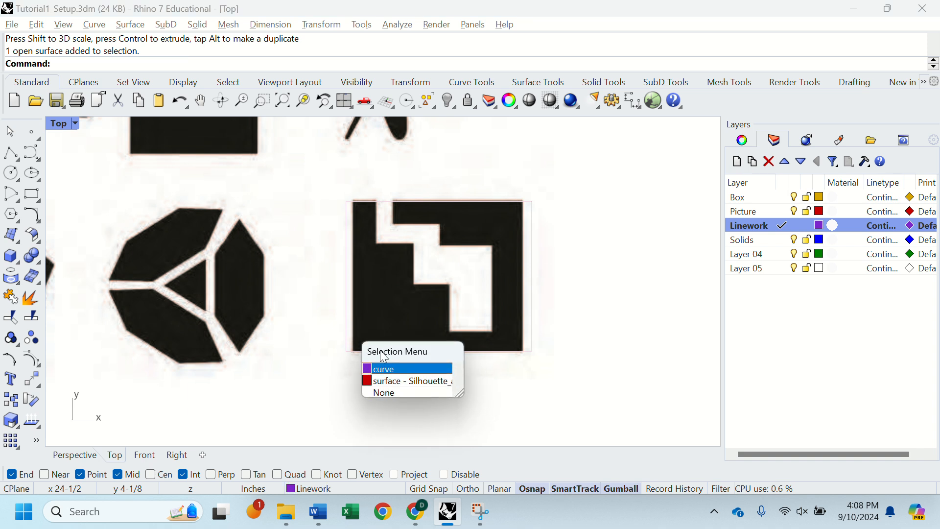
left_click(387, 368)
left_click_drag(478, 275, 481, 275)
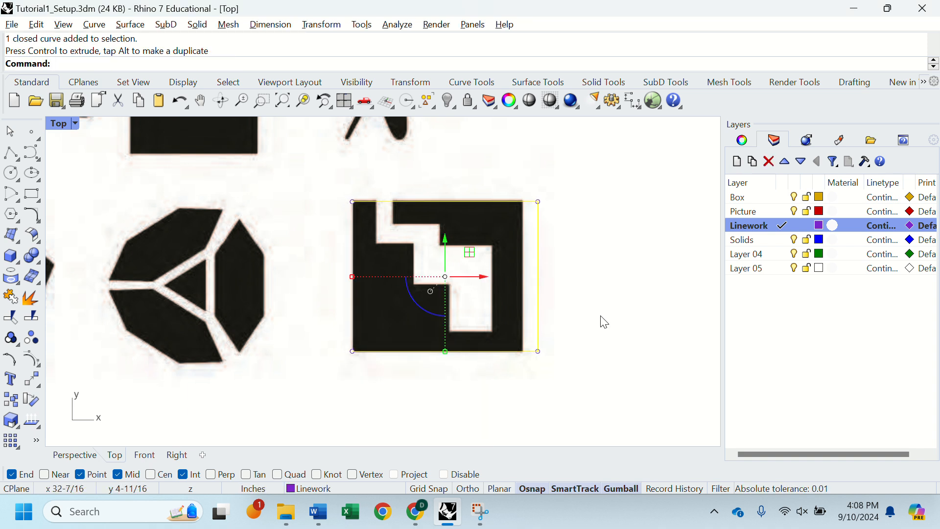
- Scale the rectangle with Scale1D from its lower-left corner, bringing its lower-right corner onto the silhouette's right edge
key("Return")
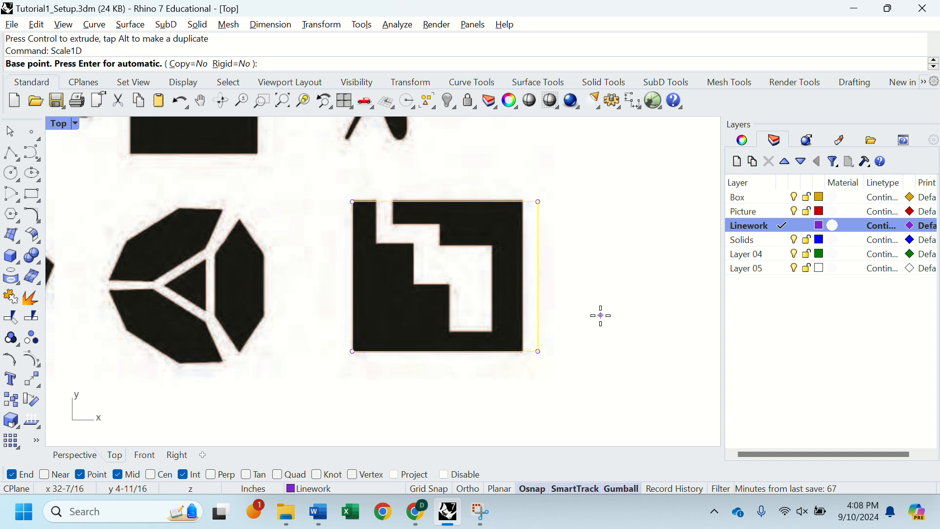
left_click(353, 351)
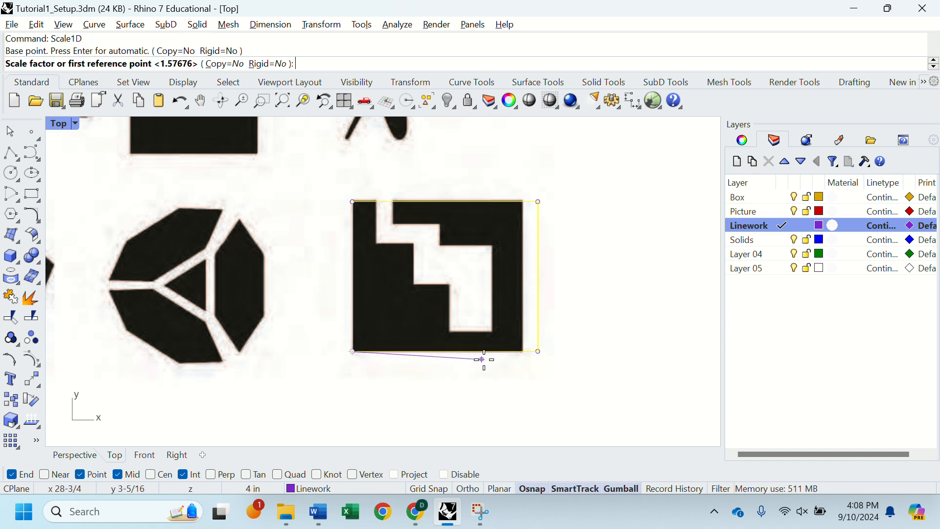
left_click(538, 351)
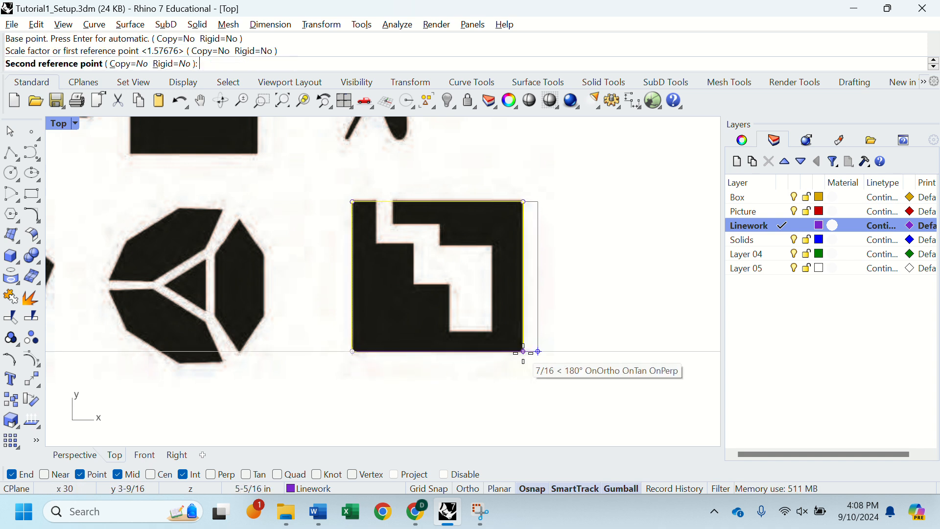
left_click(523, 352)
left_click(479, 326)
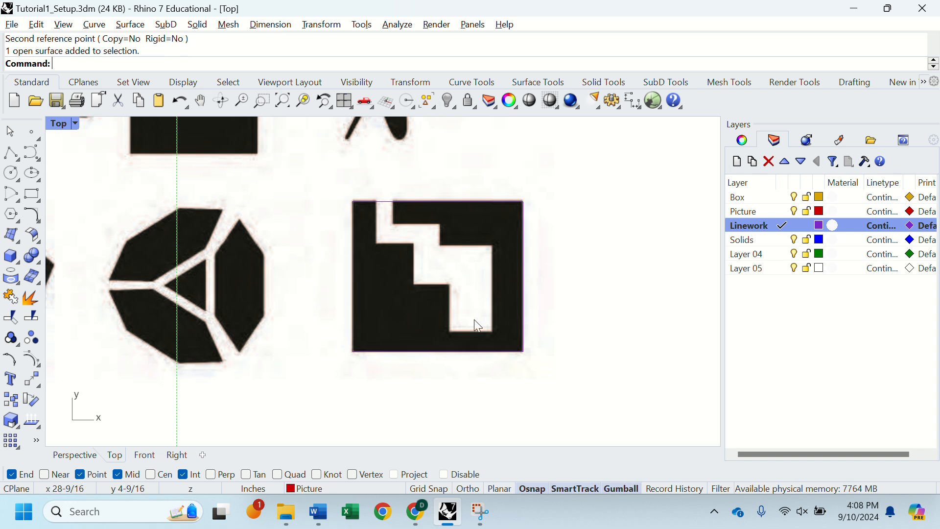
scroll(468, 314, "down", 3)
left_click(651, 294)
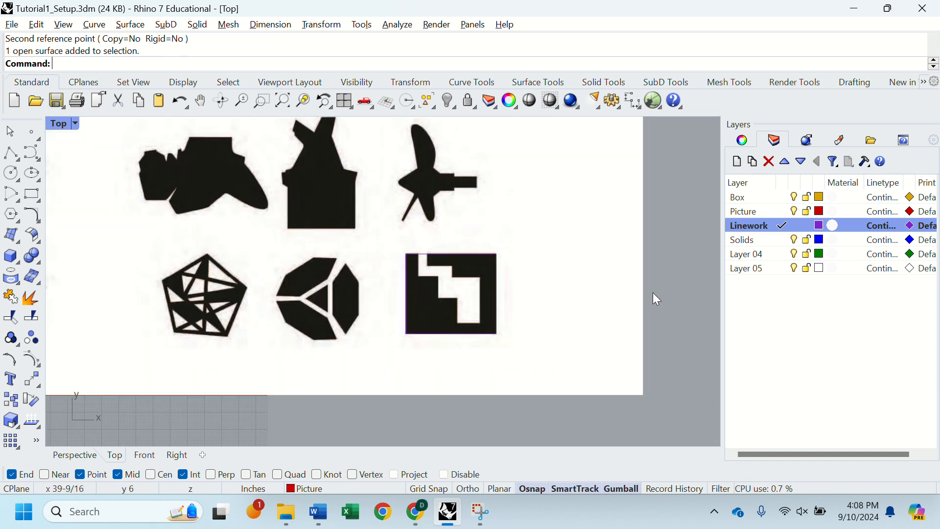
- Scale the picture and the rectangle together with Scale2D from the rectangle's lower-left corner, making the rectangle 4" wide
left_click(566, 348)
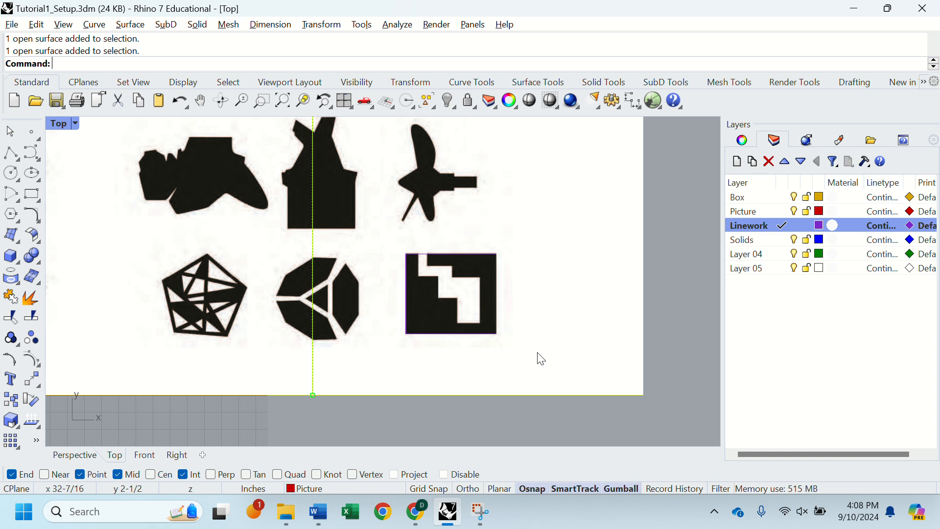
left_click(489, 336)
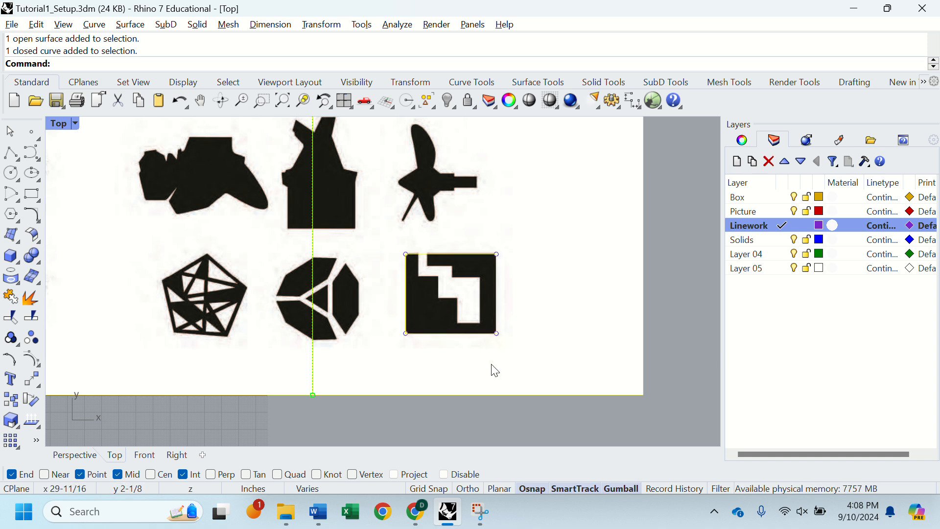
type("Scale2D")
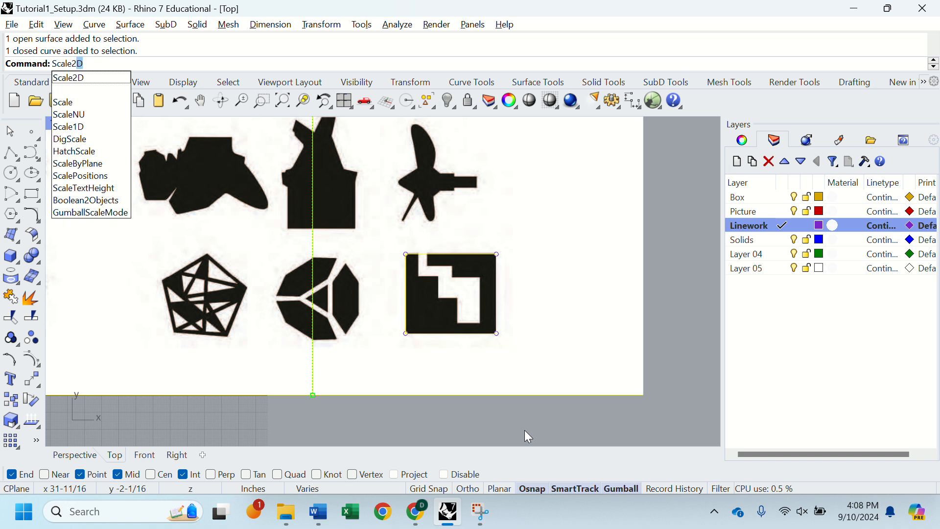
key("Return")
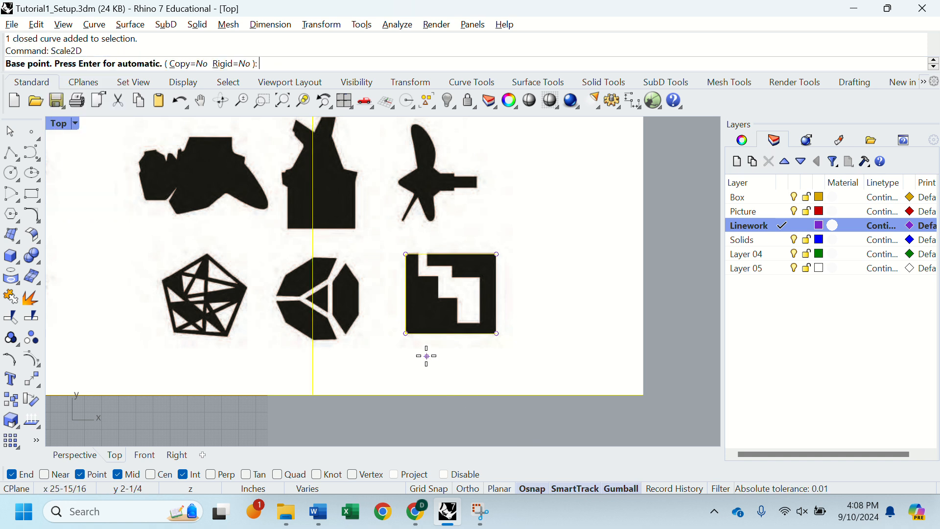
left_click(408, 334)
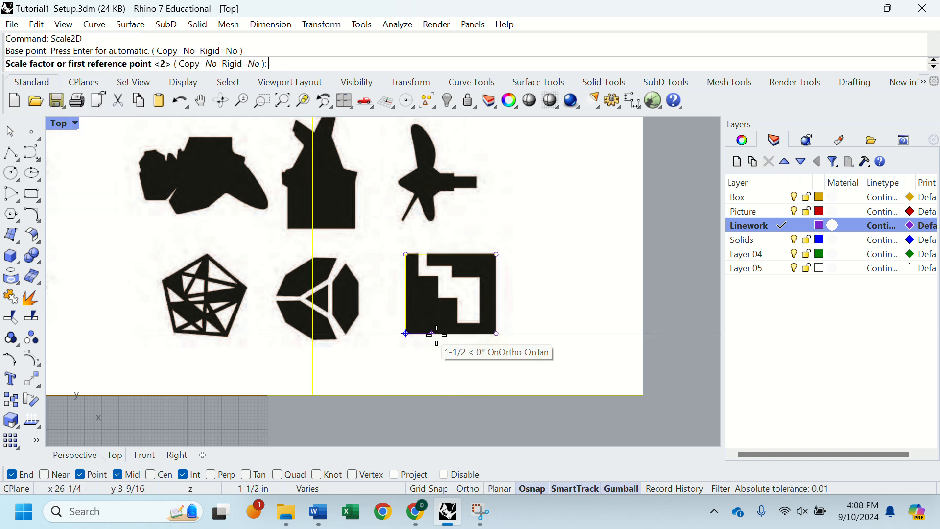
left_click(497, 333)
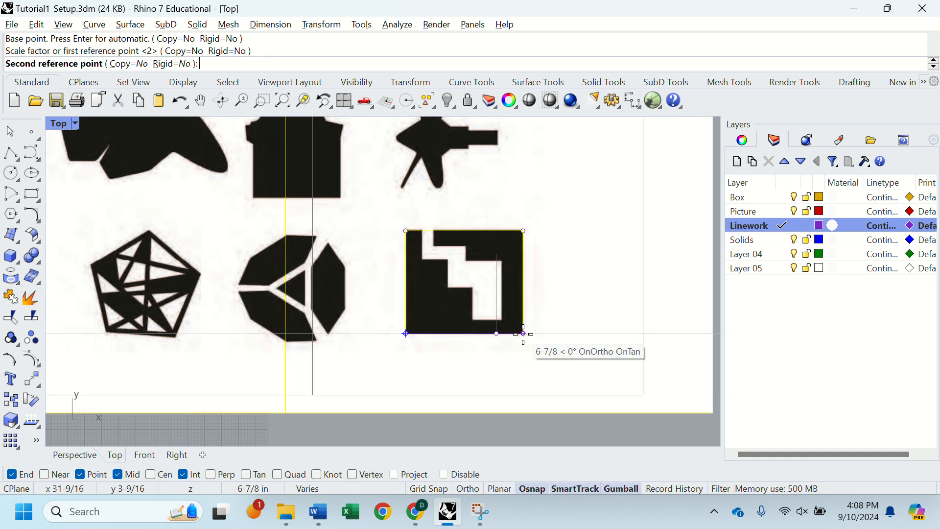
type("4")
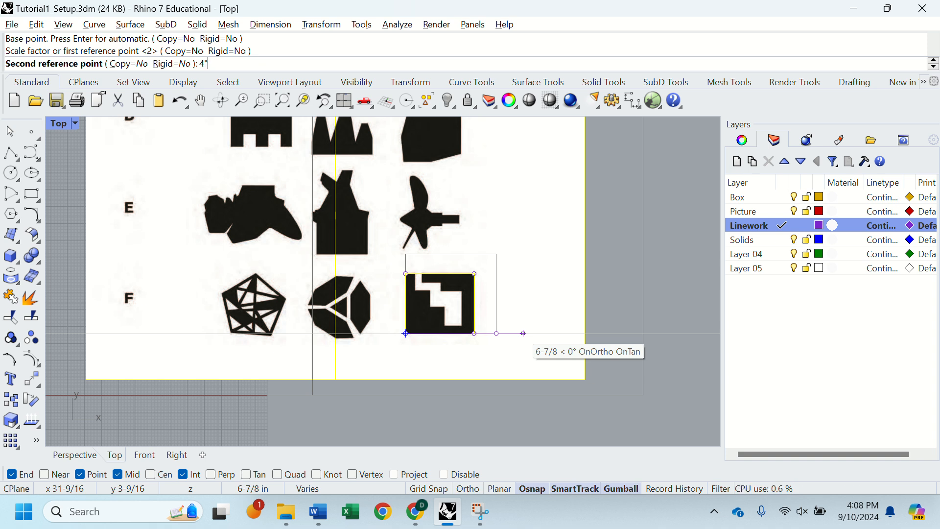
key("Return")
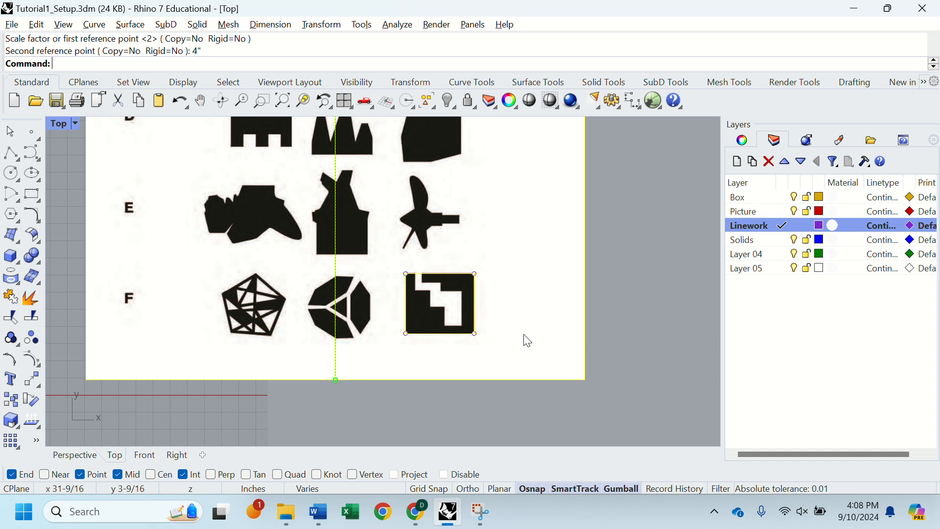
left_click(616, 298)
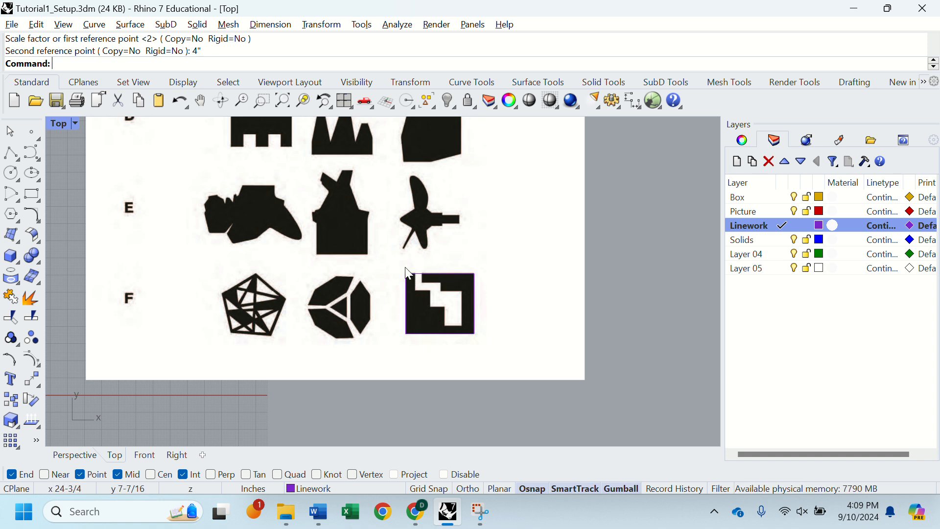
right_click_drag(410, 269, 390, 297)
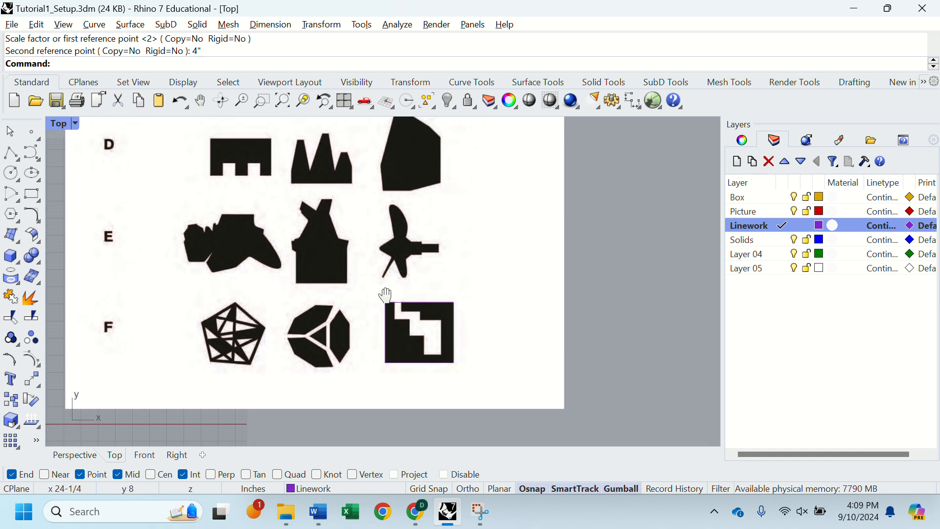
left_click(428, 303)
left_click(474, 339)
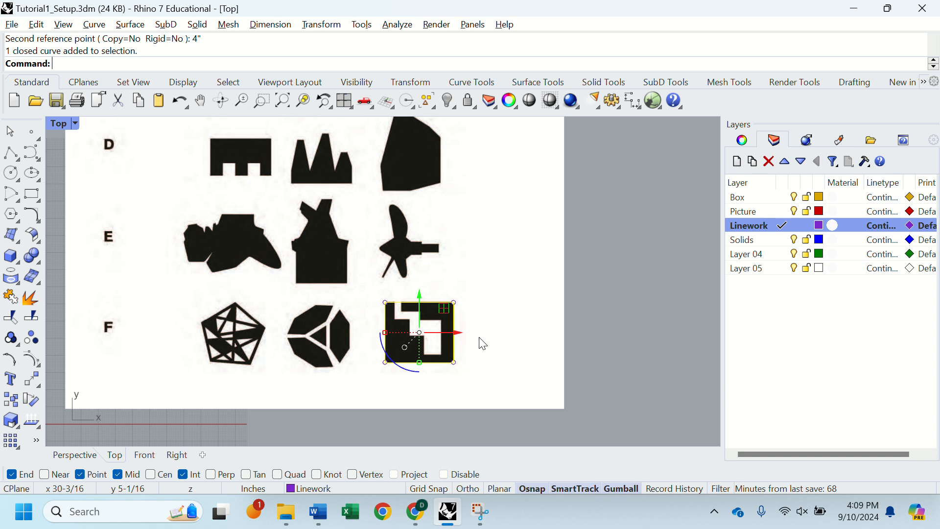
left_click(482, 344)
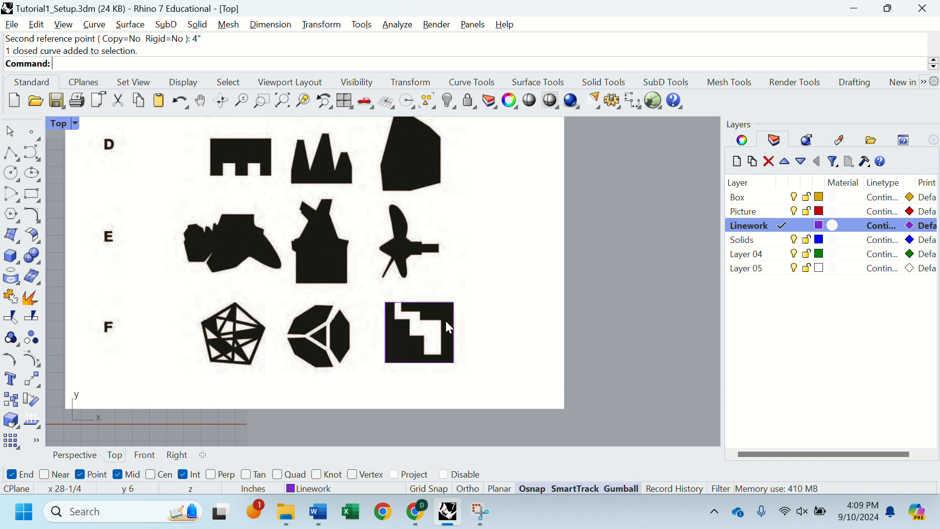
- Trace the trapezoid silhouette in row B, column 3 with a closed polyline, using Ortho for its vertical right and horizontal bottom edges
right_click_drag(536, 290, 547, 453)
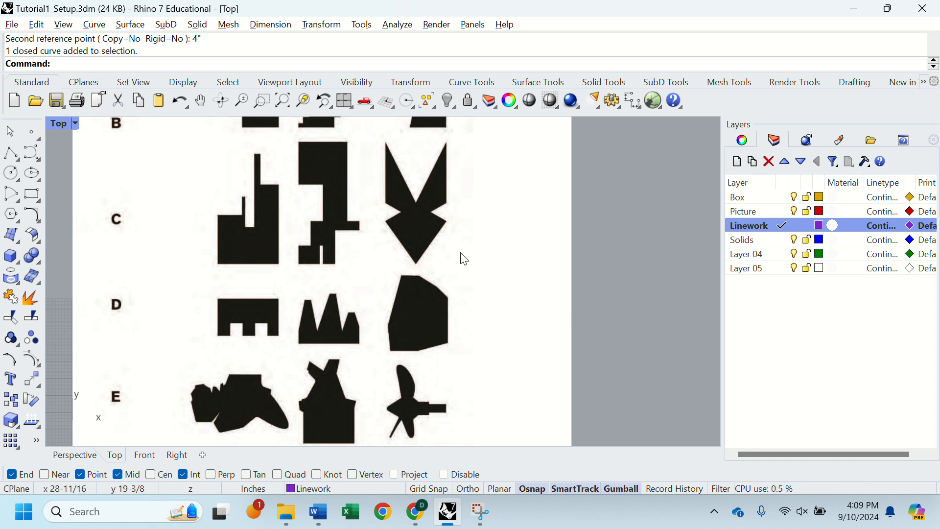
right_click_drag(343, 219, 329, 304)
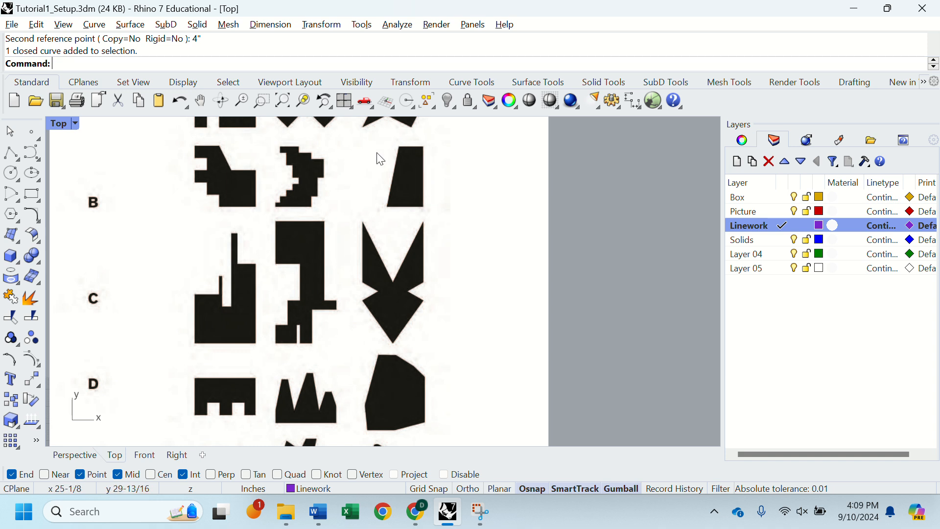
right_click_drag(426, 174, 388, 252)
scroll(357, 248, "up", 7)
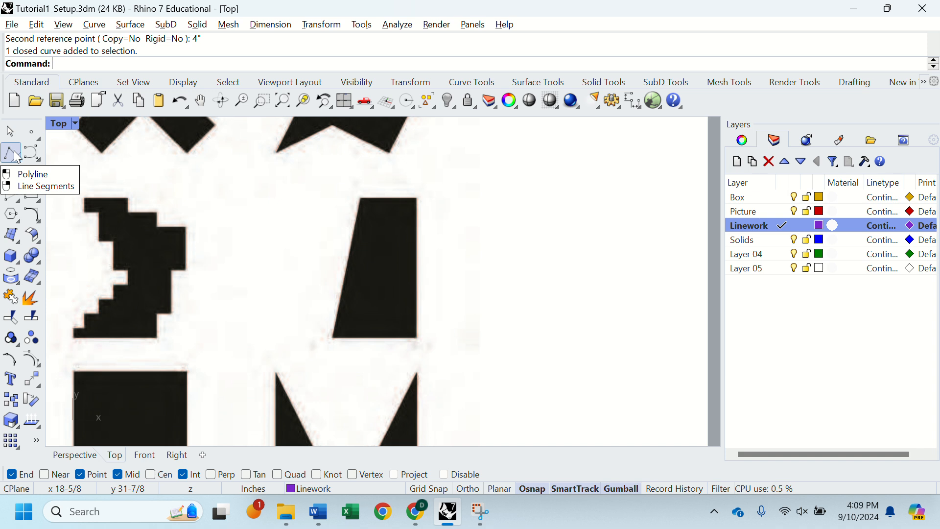
left_click(15, 154)
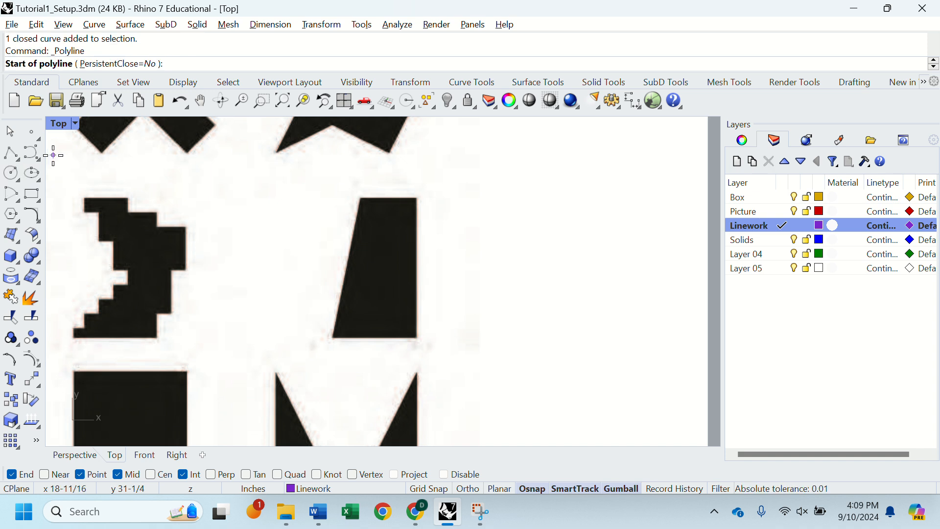
left_click(417, 199)
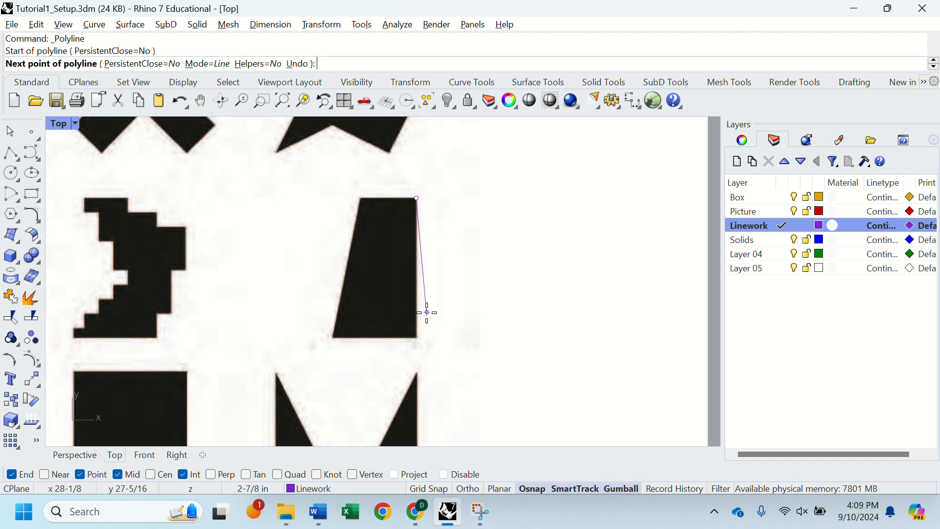
key("F8")
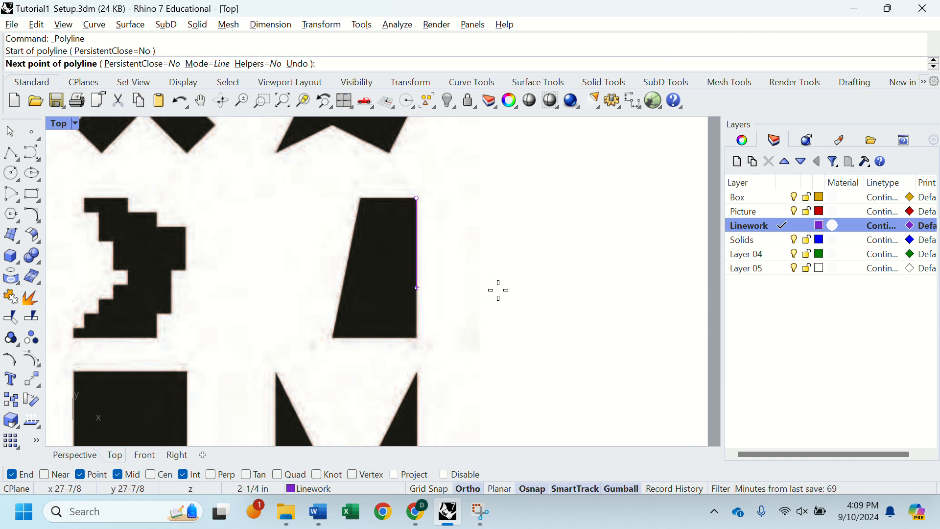
left_click(416, 338)
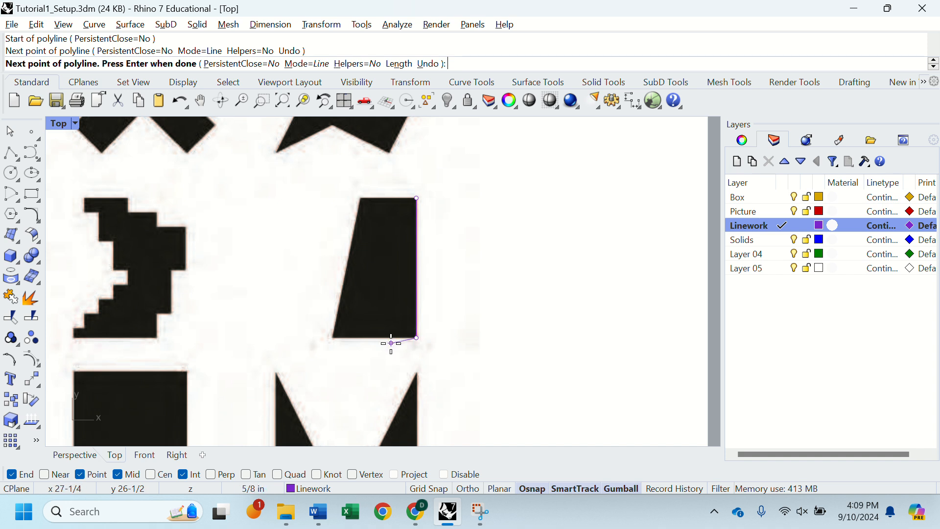
key("shift")
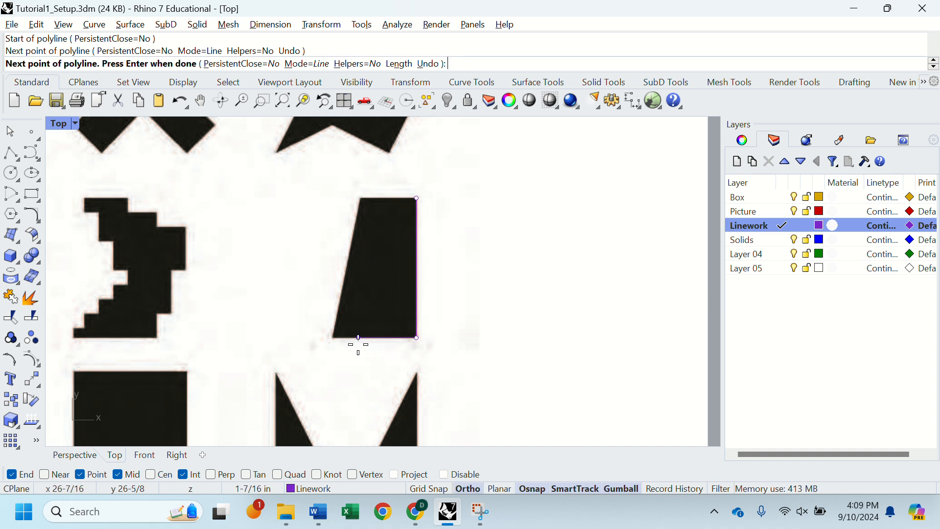
left_click(333, 338)
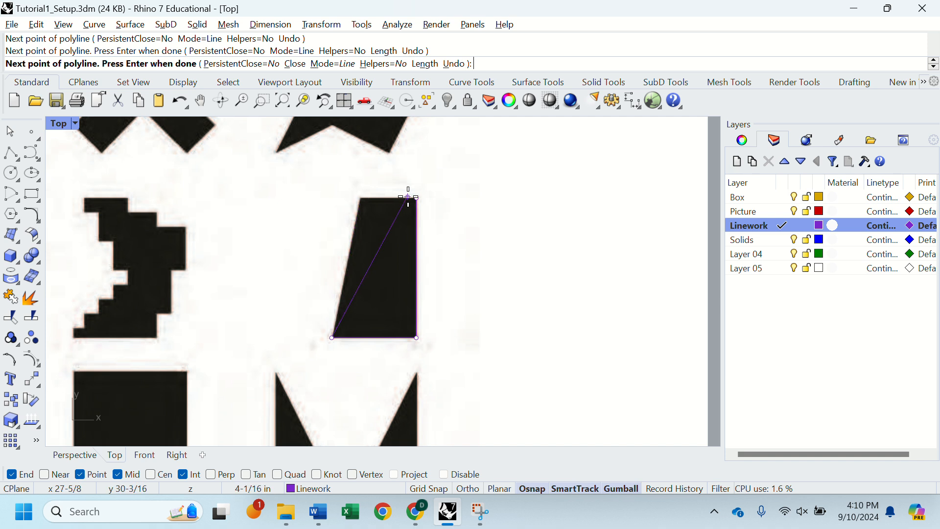
left_click(360, 198)
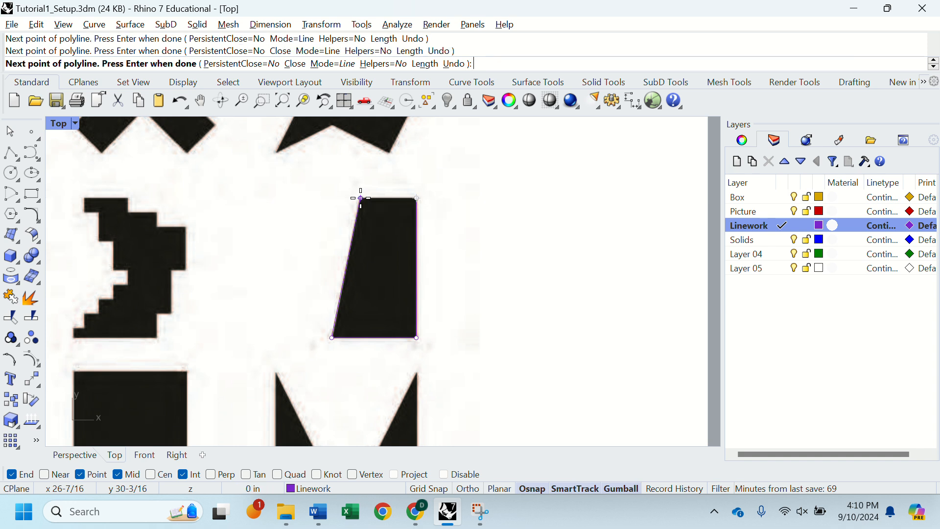
left_click(416, 198)
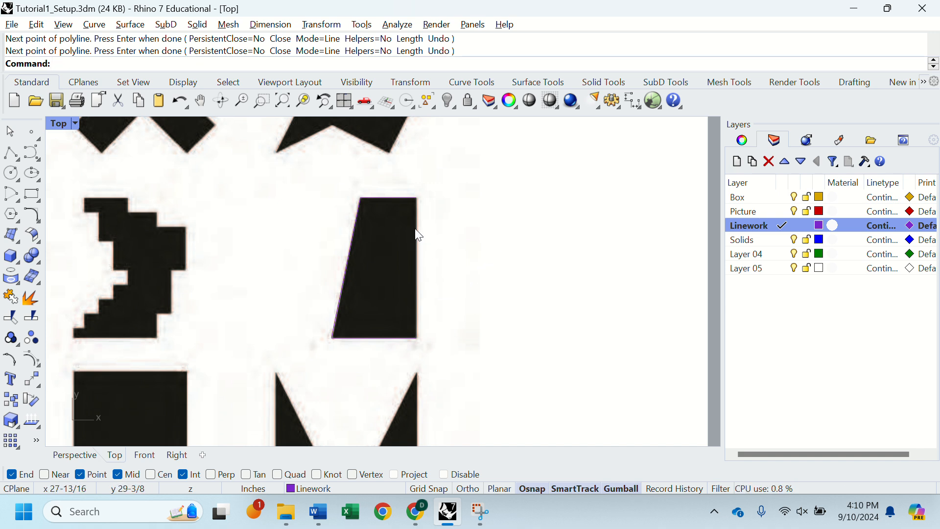
- Hide the Picture layer and select the traced trapezoid outline
left_click(795, 212)
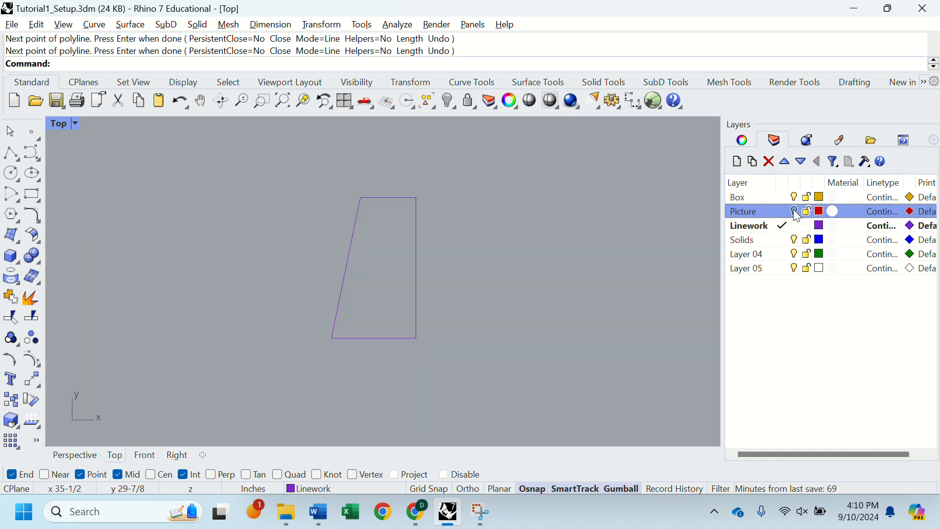
left_click(418, 250)
left_click(418, 244)
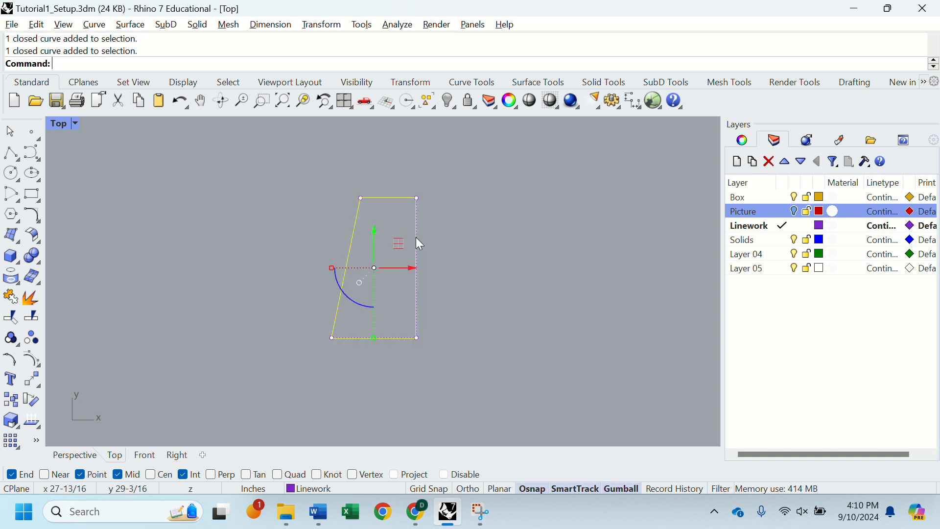
- Deselect the traced trapezoid and turn the Picture layer back on to show the silhouettes
left_click(483, 222)
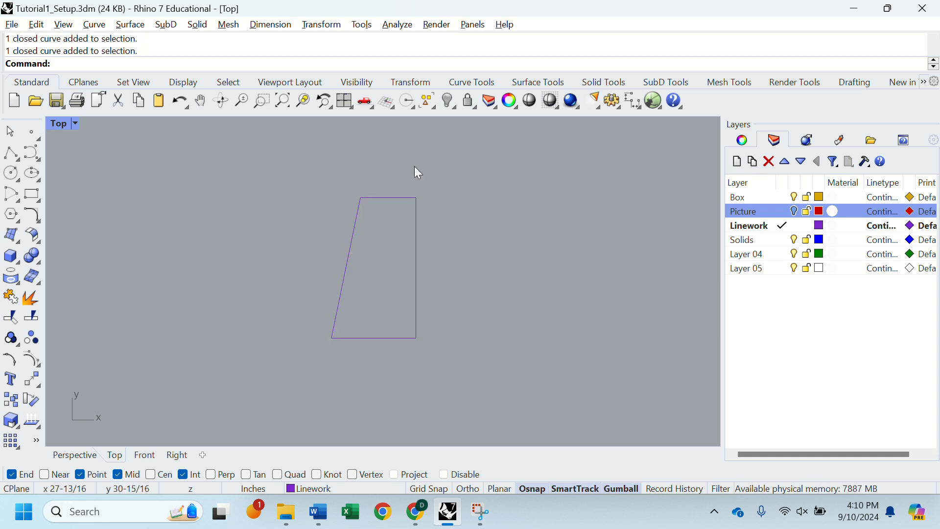
left_click(795, 211)
scroll(477, 224, "down", 4)
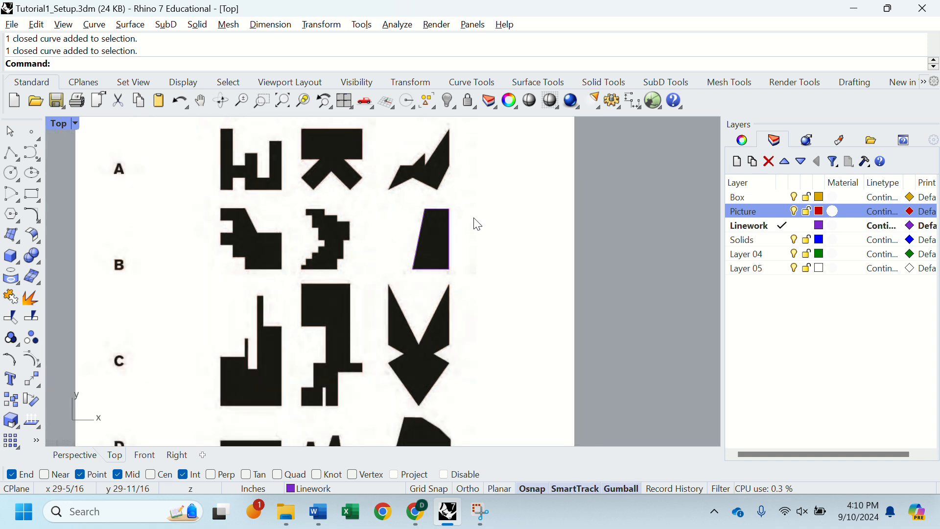
scroll(476, 221, "down", 1)
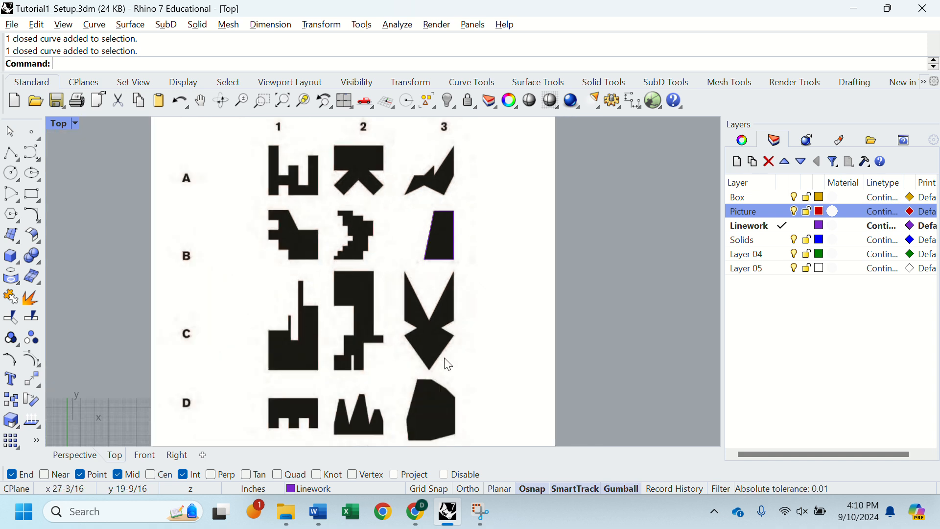
- Trace the right half of the row C, column 3 silhouette with a polyline from its central notch to the bottom tip, using Ortho for the vertical edge
scroll(445, 363, "up", 5)
right_click_drag(289, 296, 297, 317)
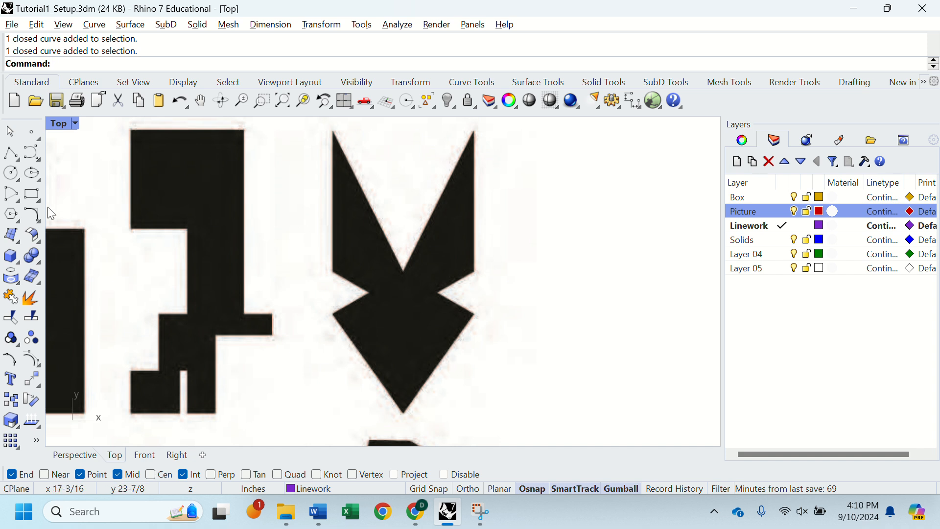
type("Polyline")
key("Return")
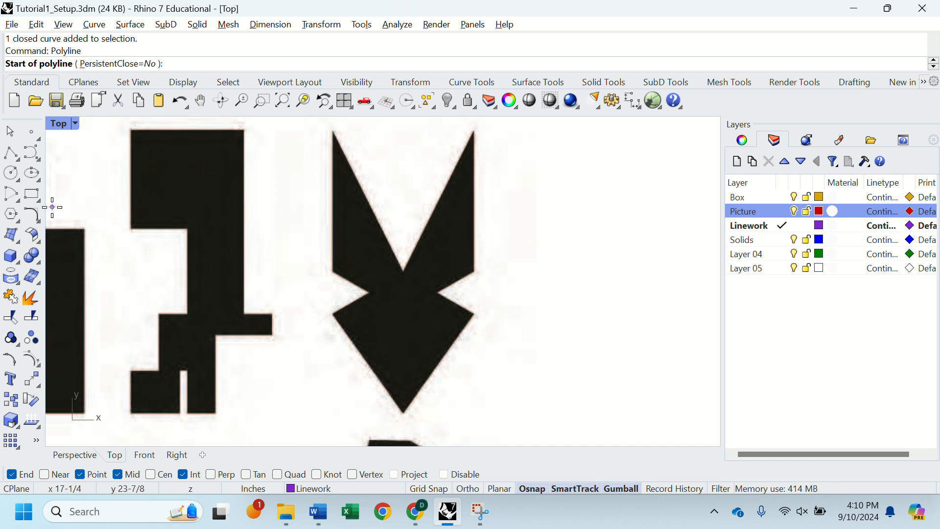
left_click(403, 271)
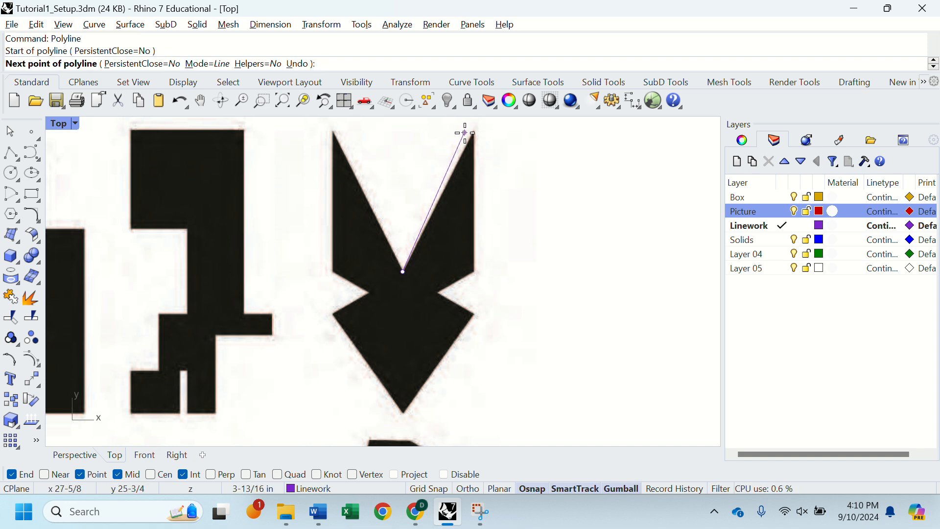
double_click(474, 130)
left_click(474, 129)
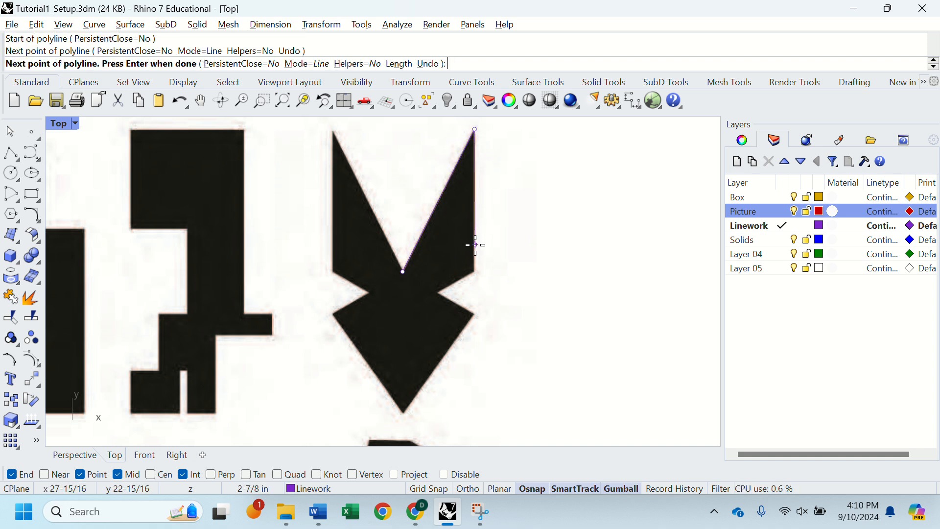
key("F8")
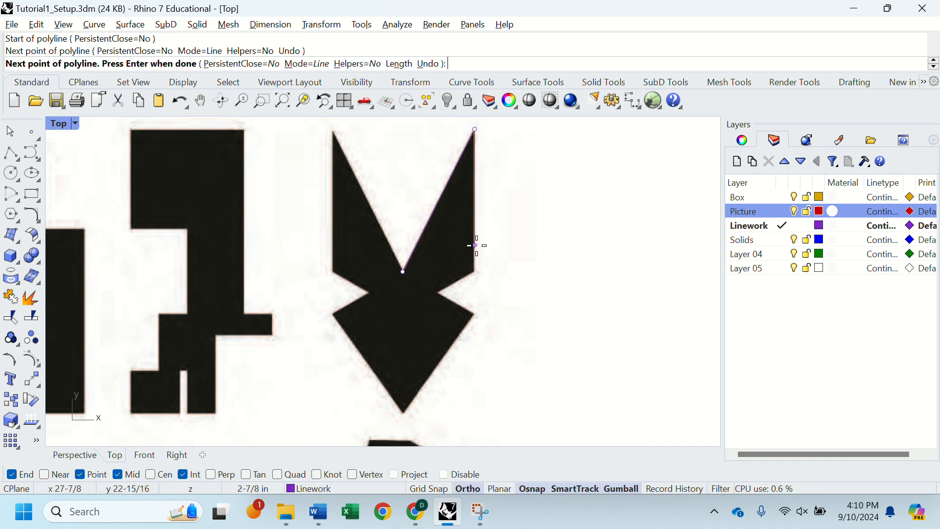
left_click(475, 270)
key("F8")
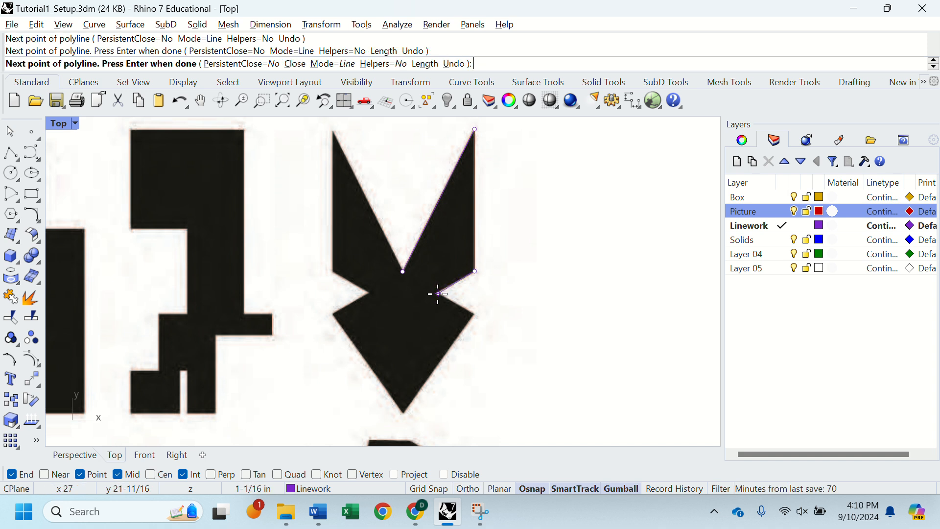
left_click(437, 293)
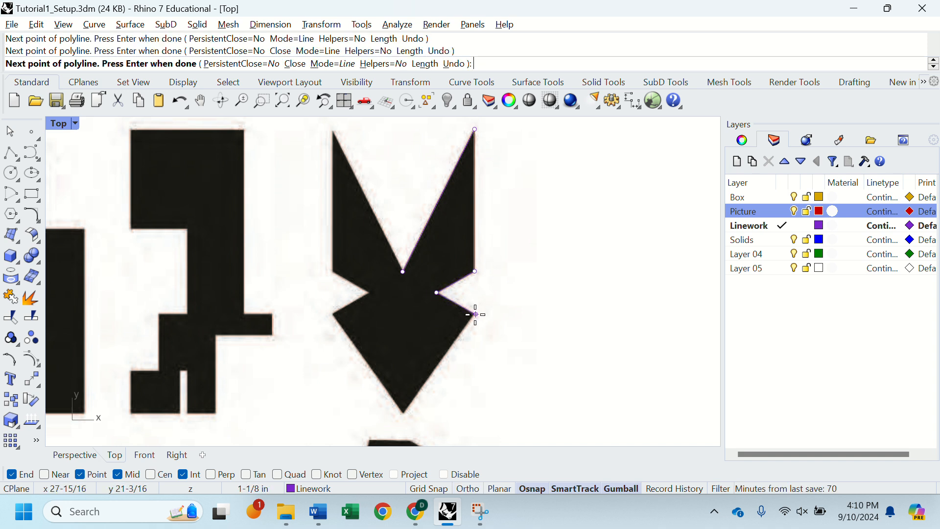
left_click(473, 315)
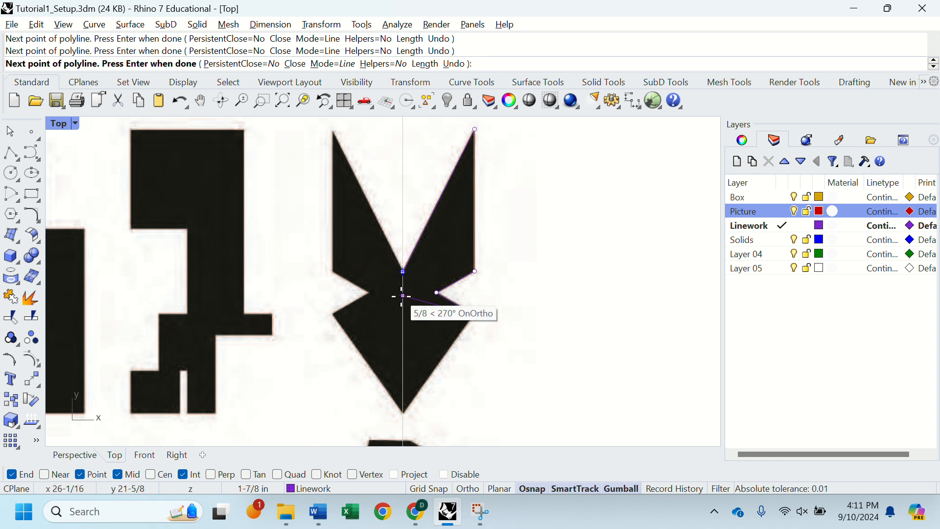
left_click(403, 415)
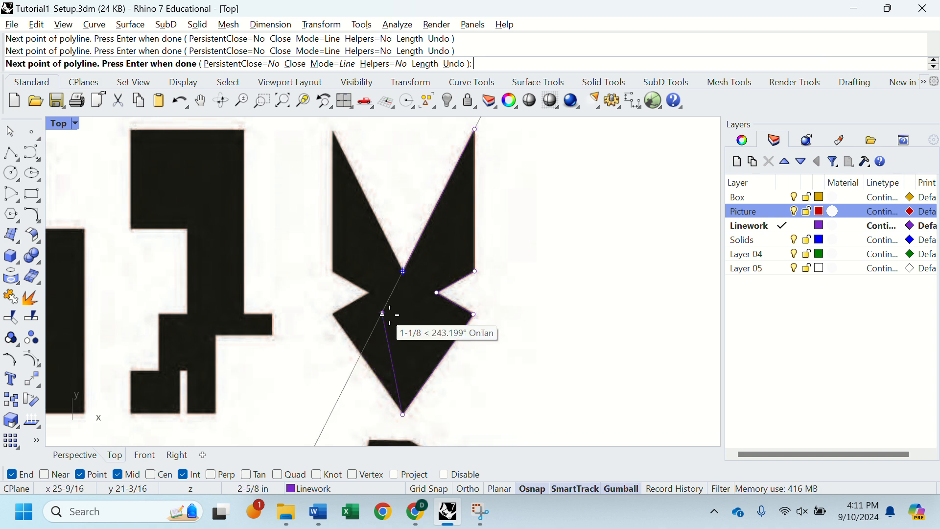
- Trace the silhouette's left half back to the central notch, aligning its corners with the right half through SmartTrack, and close the polyline
left_click(471, 314)
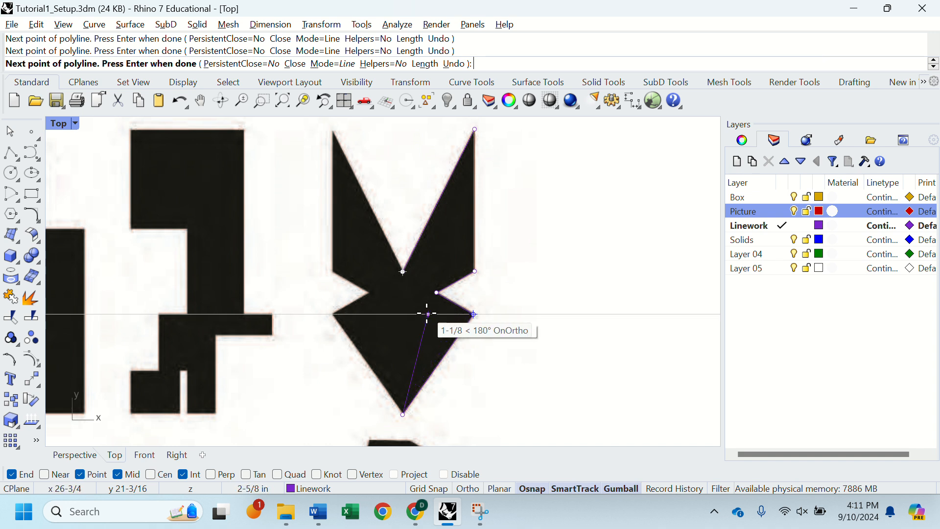
left_click(333, 315)
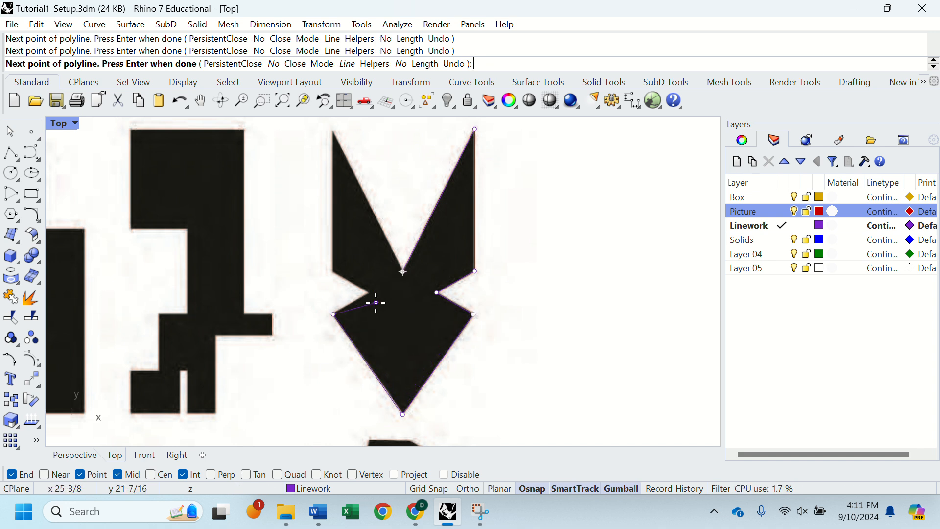
left_click(436, 294)
left_click(369, 293)
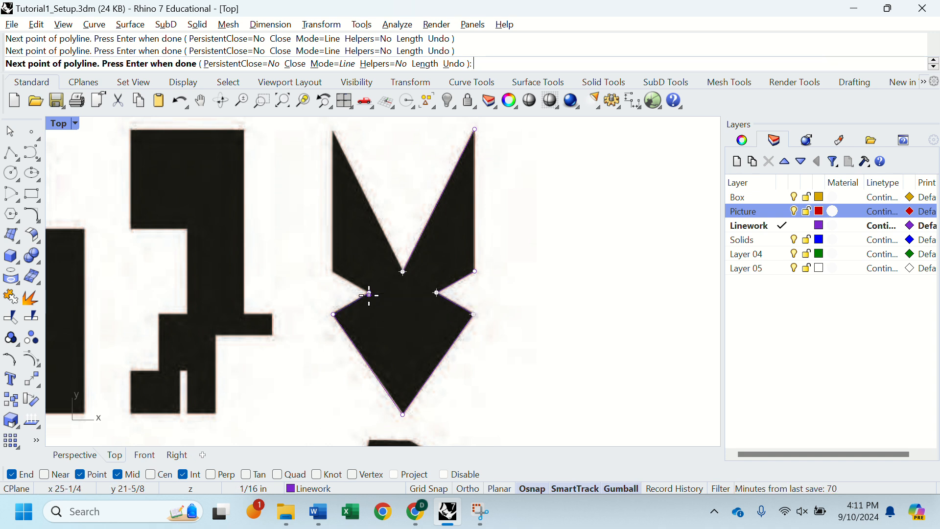
left_click(475, 271)
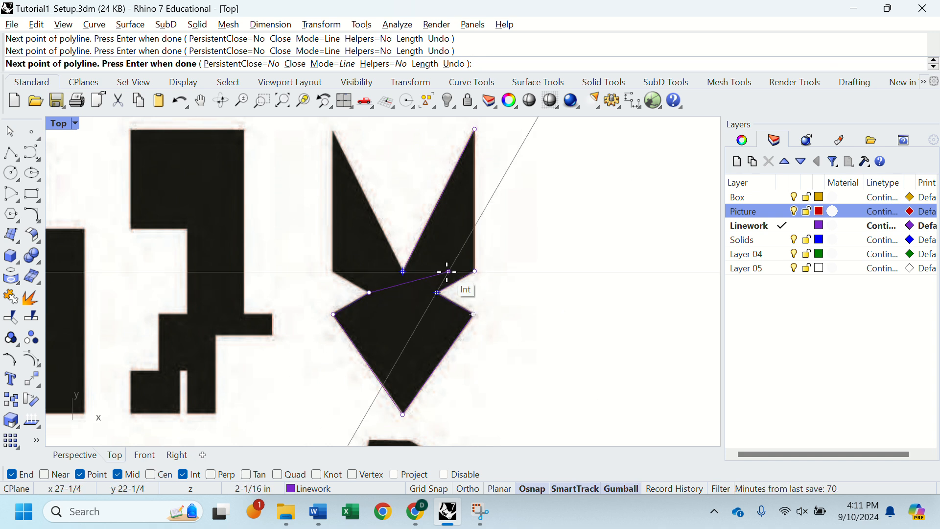
left_click(333, 272)
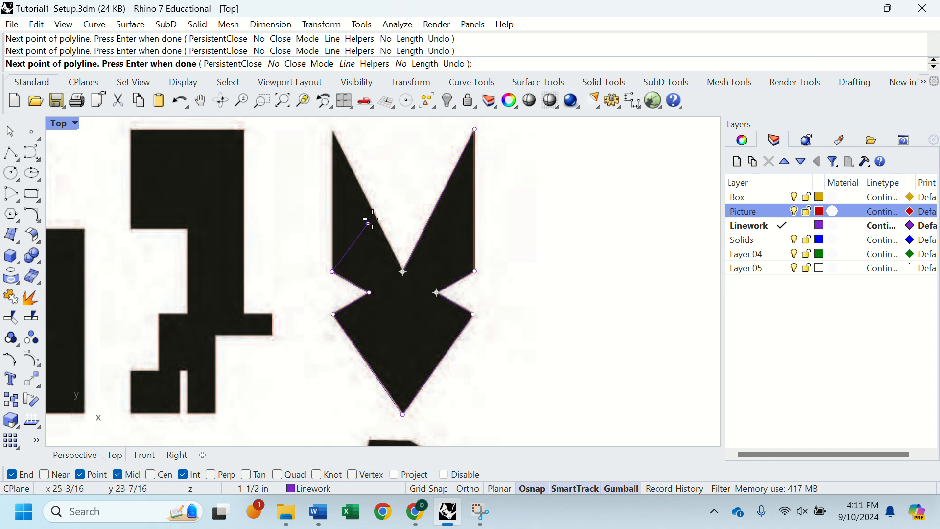
left_click(474, 129)
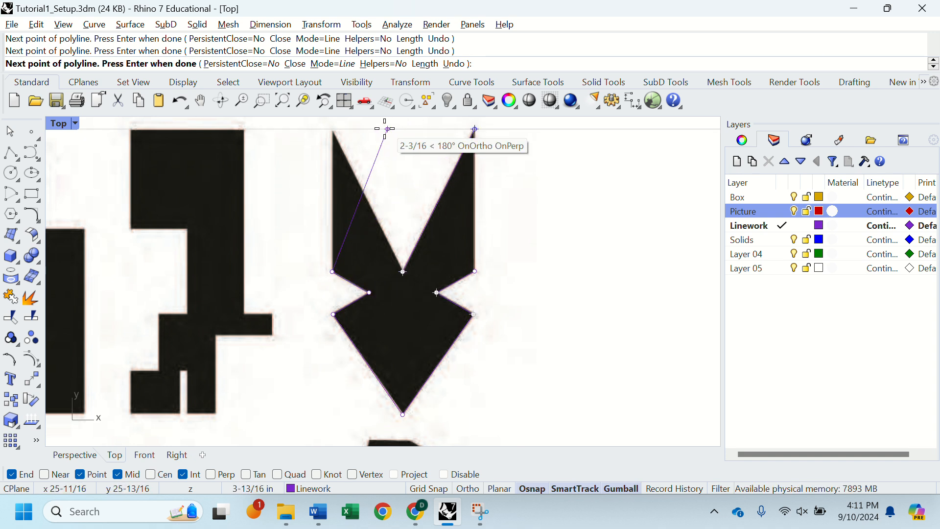
left_click(333, 130)
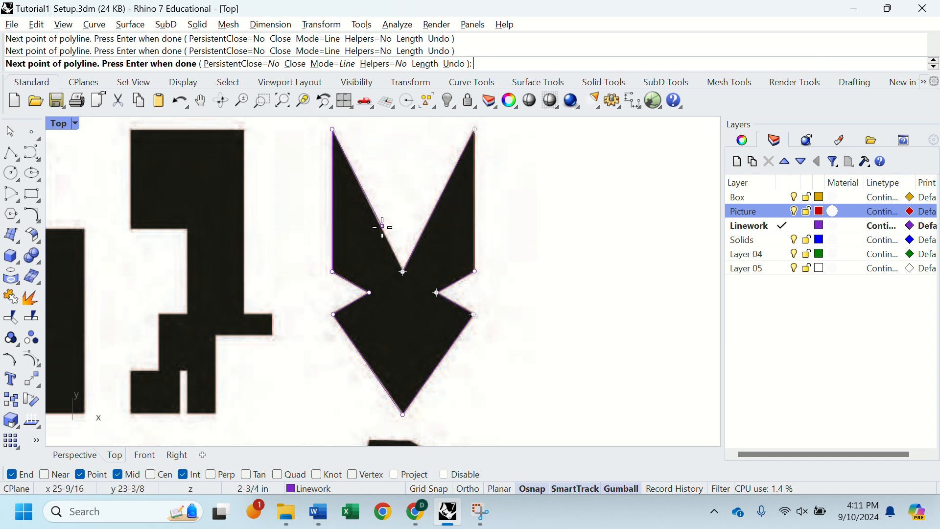
left_click(402, 271)
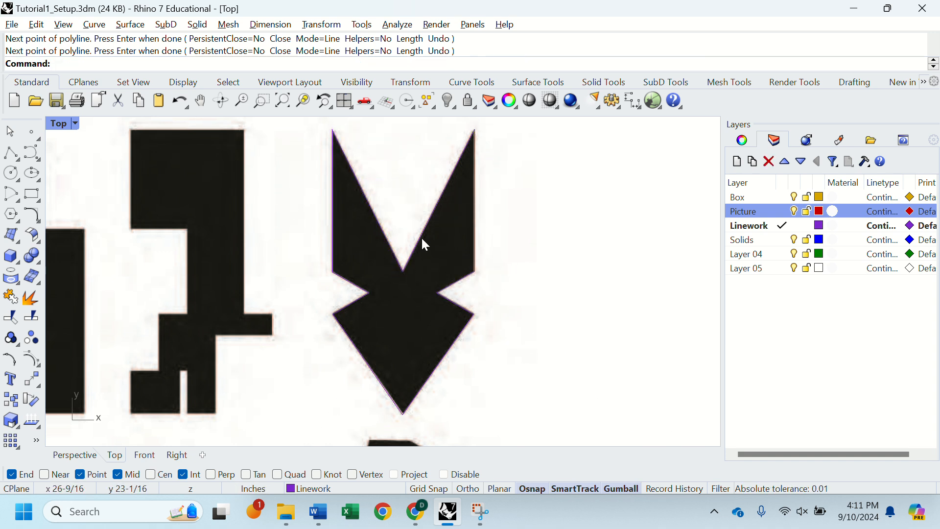
- Start a polyline at the row C, column 1 silhouette's left shoulder and trace the thin spike and slot with Ortho on
scroll(548, 244, "down", 3)
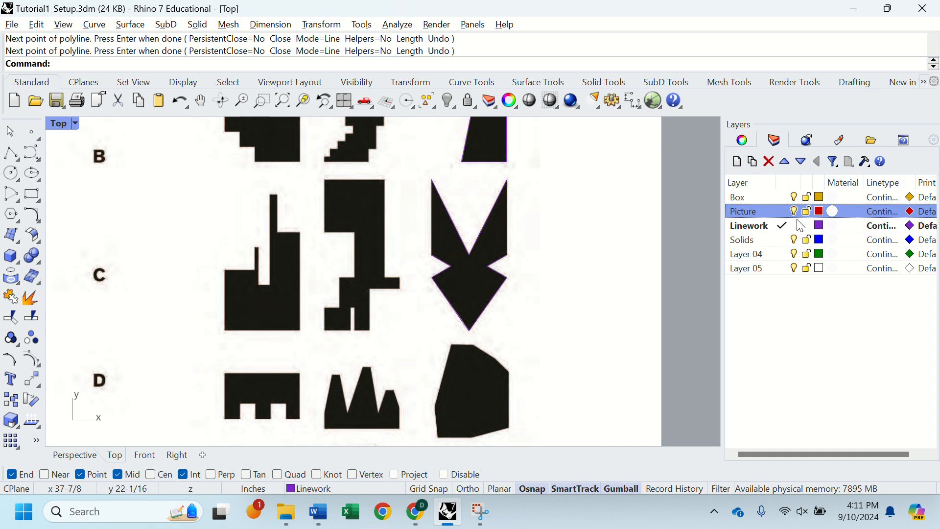
right_click_drag(319, 302, 403, 309)
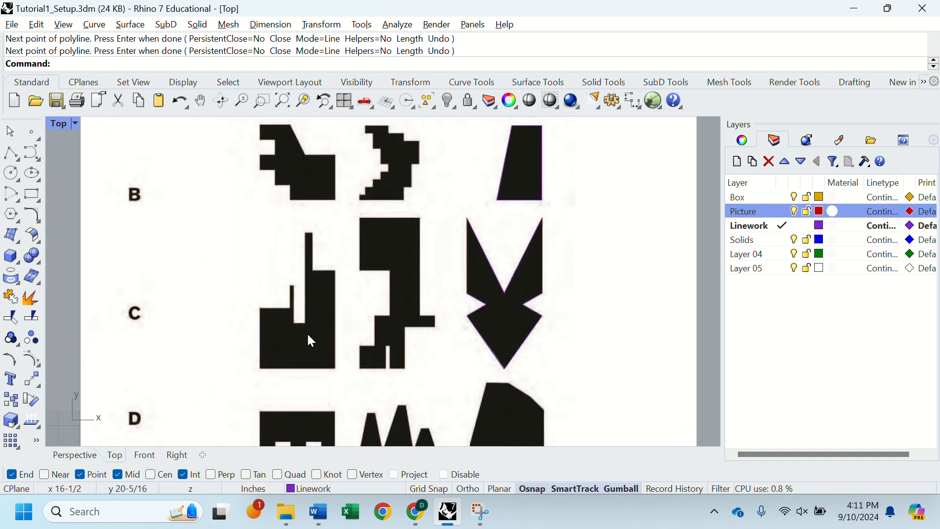
scroll(300, 322, "up", 5)
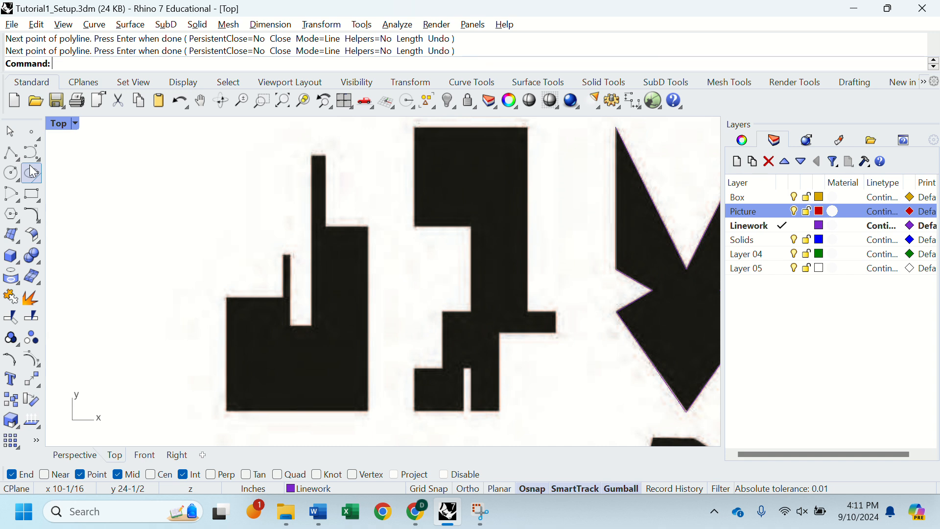
left_click(11, 152)
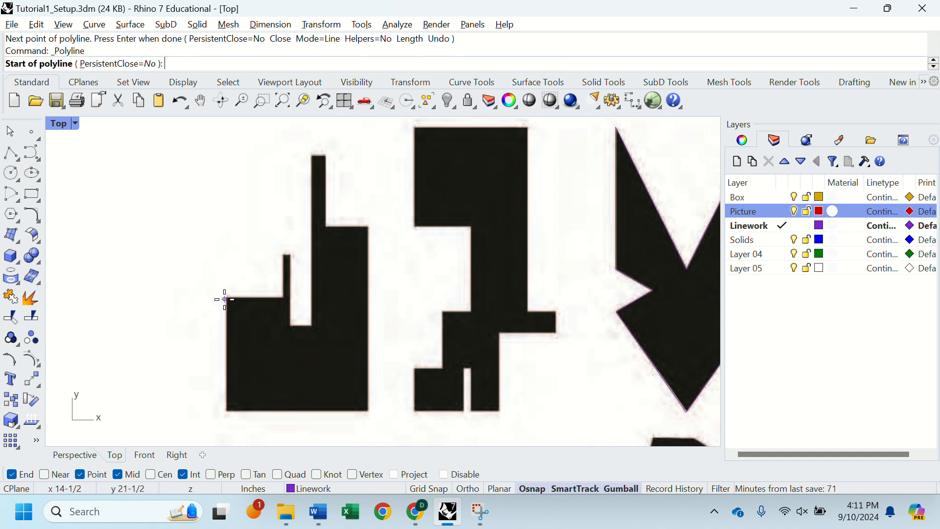
left_click(227, 298)
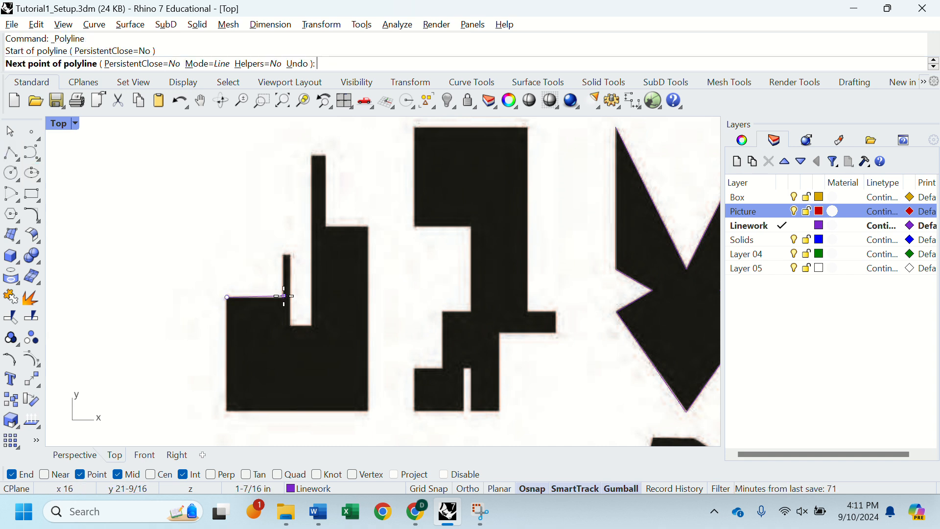
key("F8")
left_click(285, 298)
left_click(284, 255)
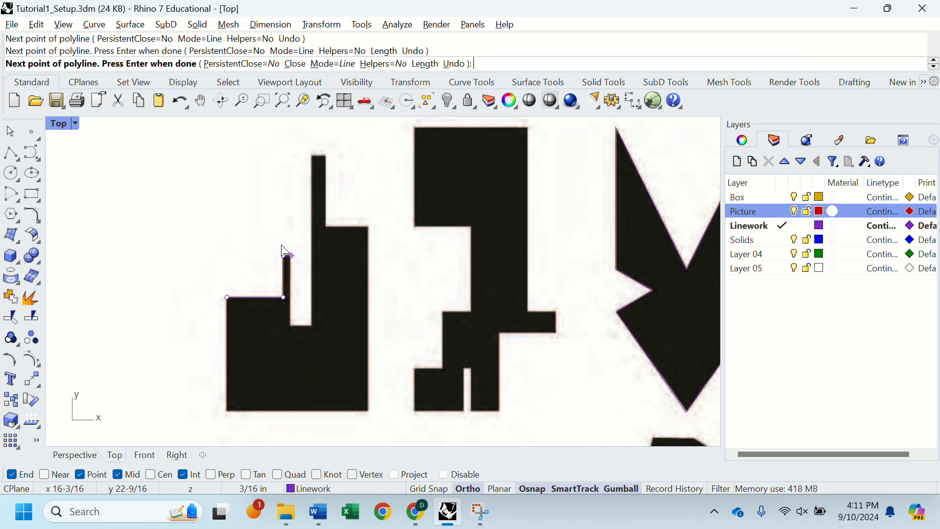
left_click(291, 255)
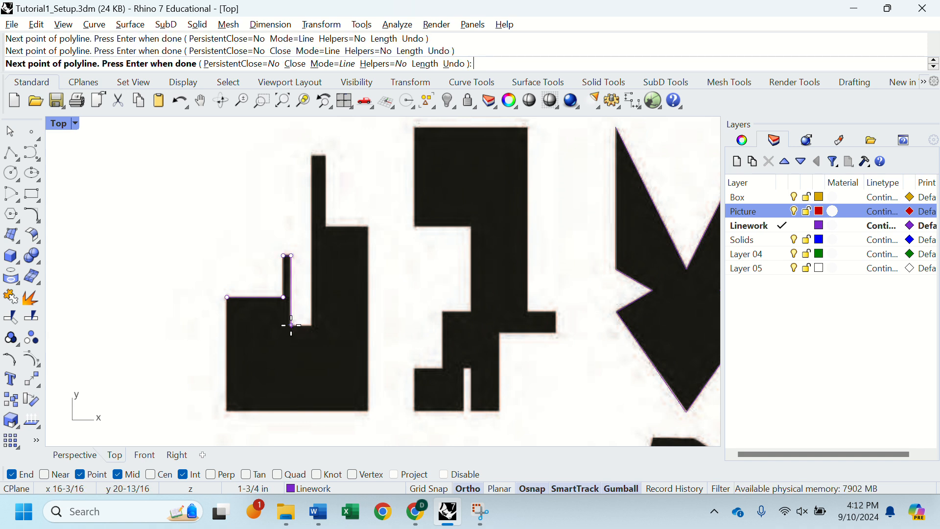
left_click(291, 325)
left_click(312, 325)
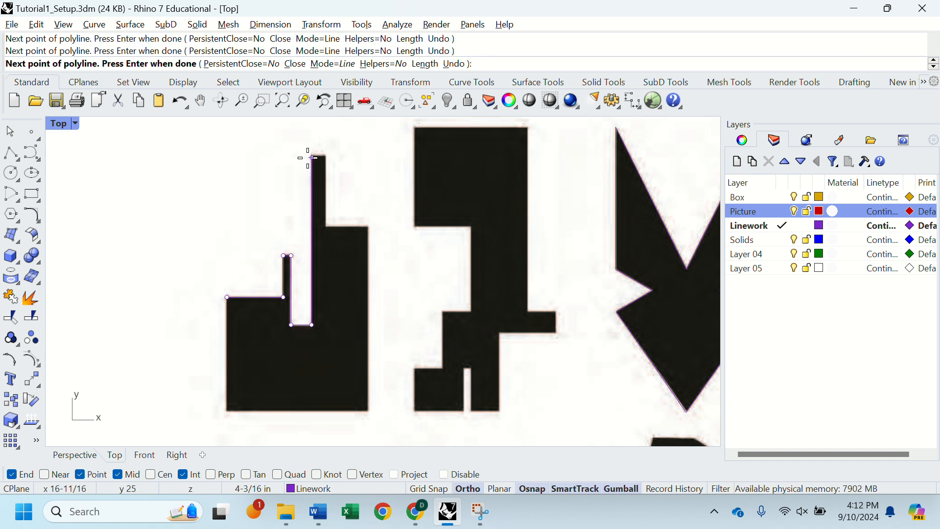
- Continue the polyline around the tall spike to the silhouette's upper-right corner and end it there as an open curve
left_click(326, 156)
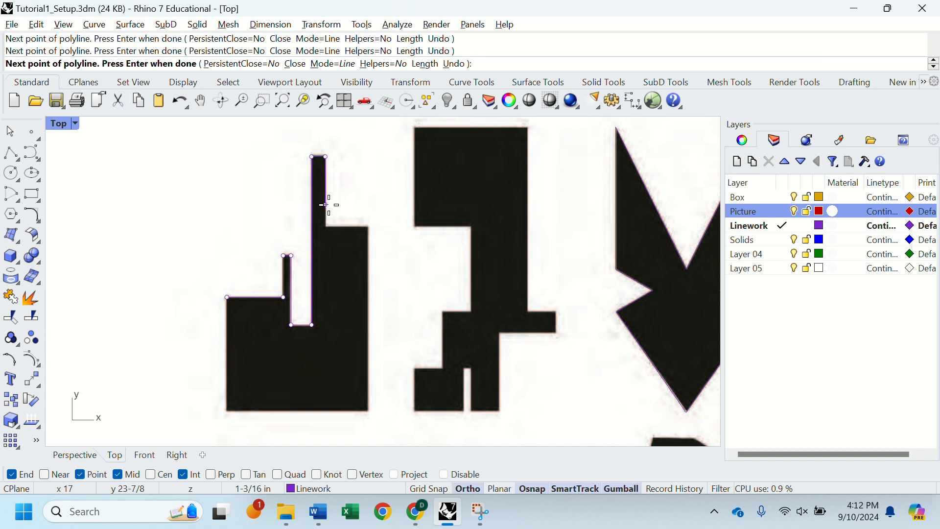
left_click(325, 226)
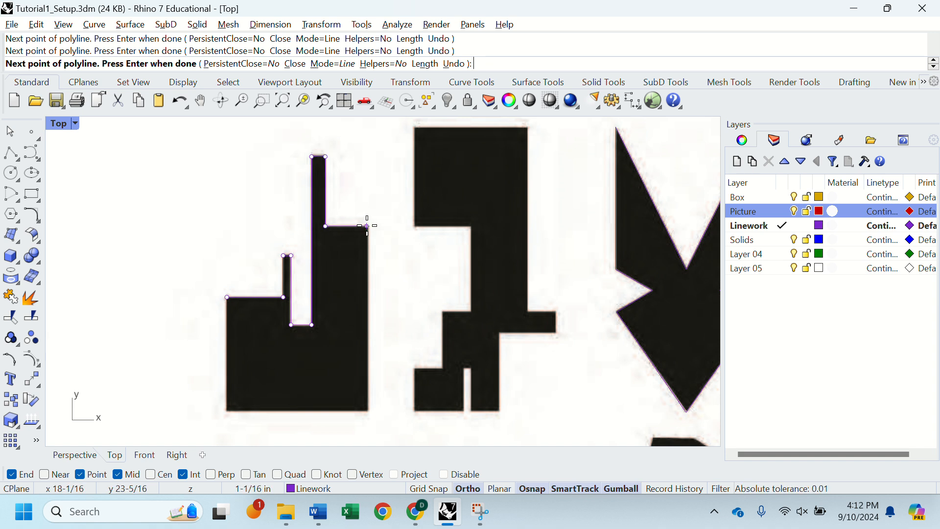
key("F8")
left_click(368, 226)
key("Return")
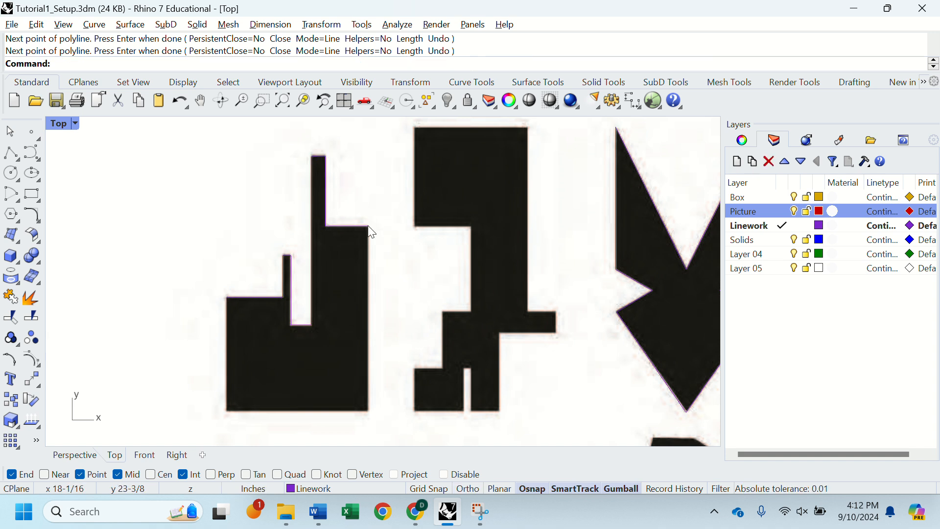
- Start a second polyline at the row C, column 1 silhouette's left shoulder and trace its left and bottom edges with Ortho on
left_click(349, 226)
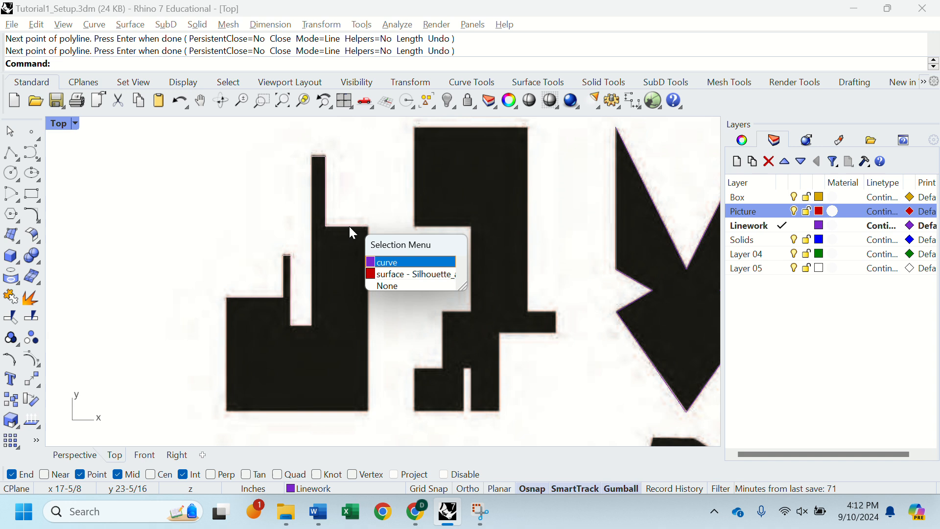
left_click(400, 270)
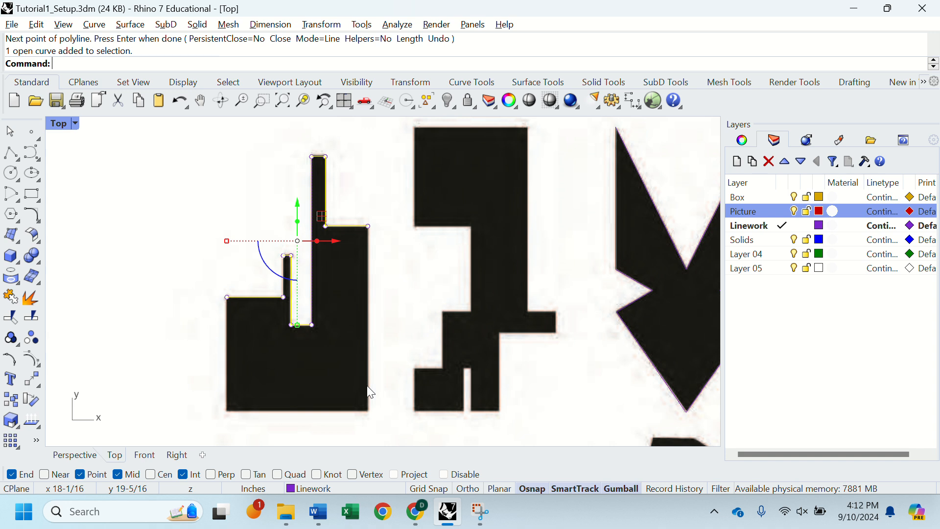
key("Return")
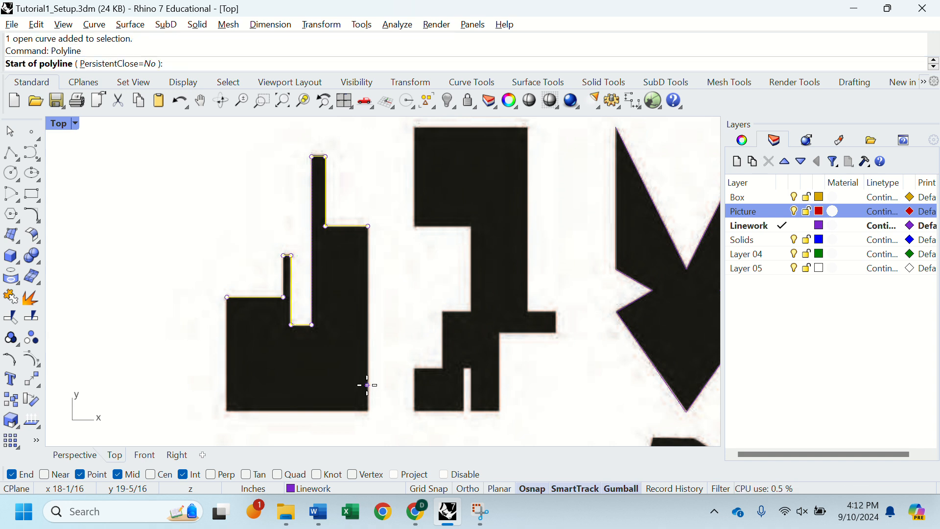
left_click(227, 297)
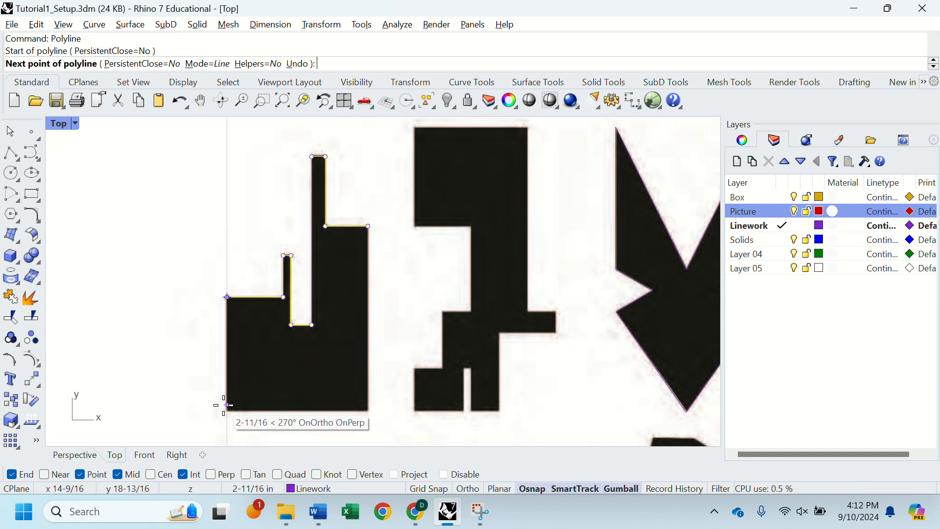
key("F8")
left_click(227, 410)
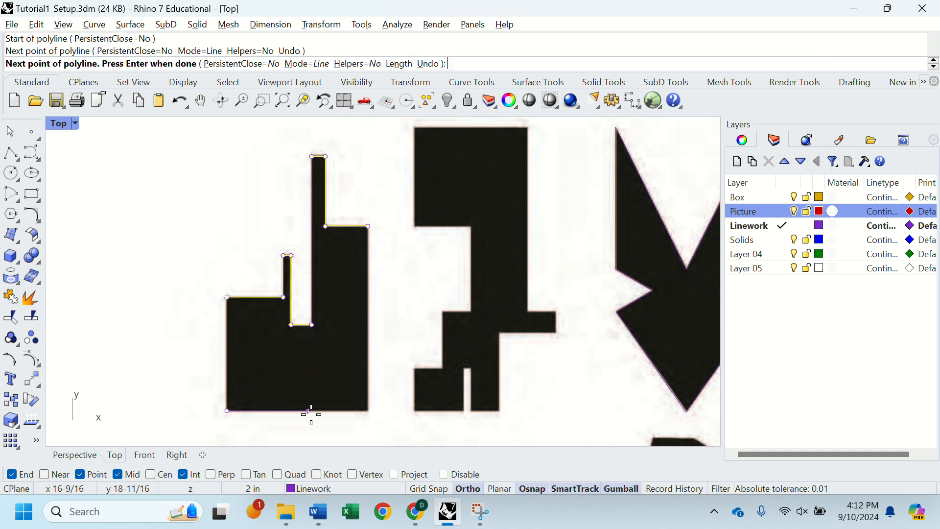
left_click(367, 410)
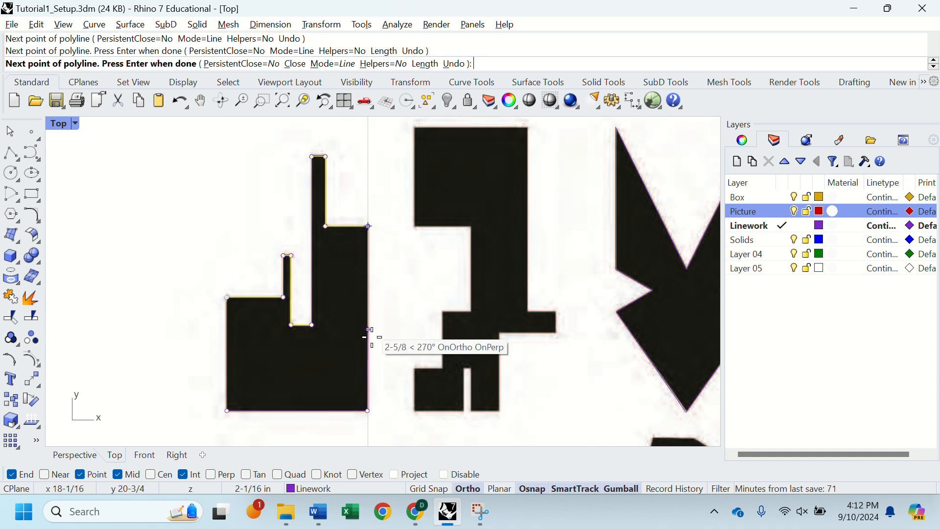
- Replace the lower-right polyline point with one slightly outside the silhouette, with Ortho off, and end the polyline at the upper-right corner
key("F8")
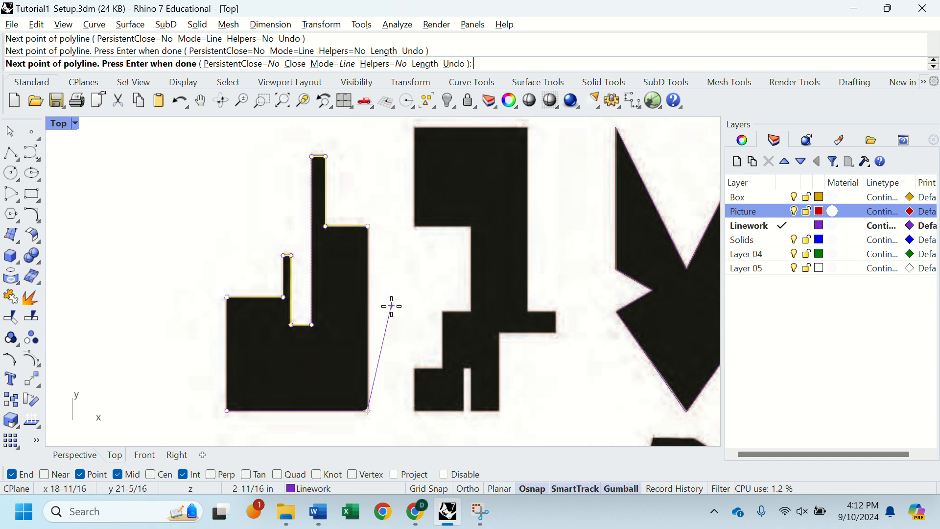
key("ctrl+z")
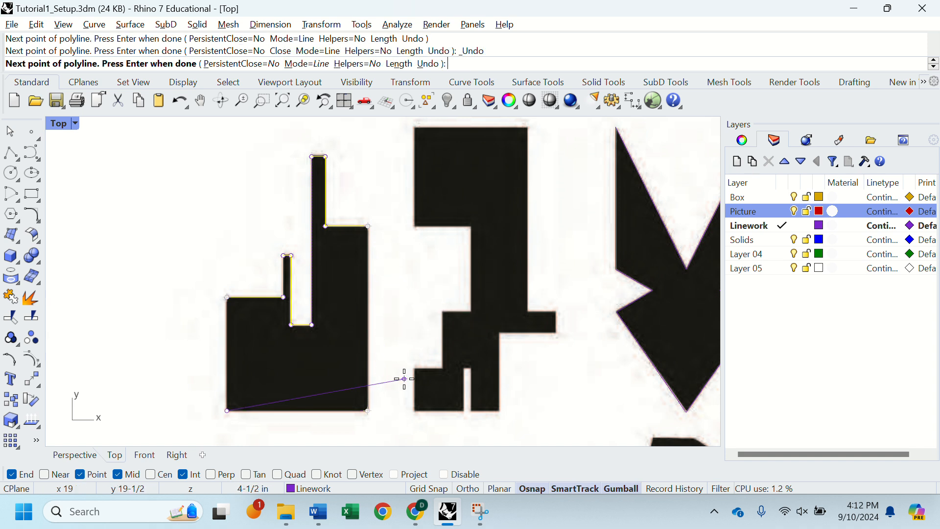
left_click(377, 410)
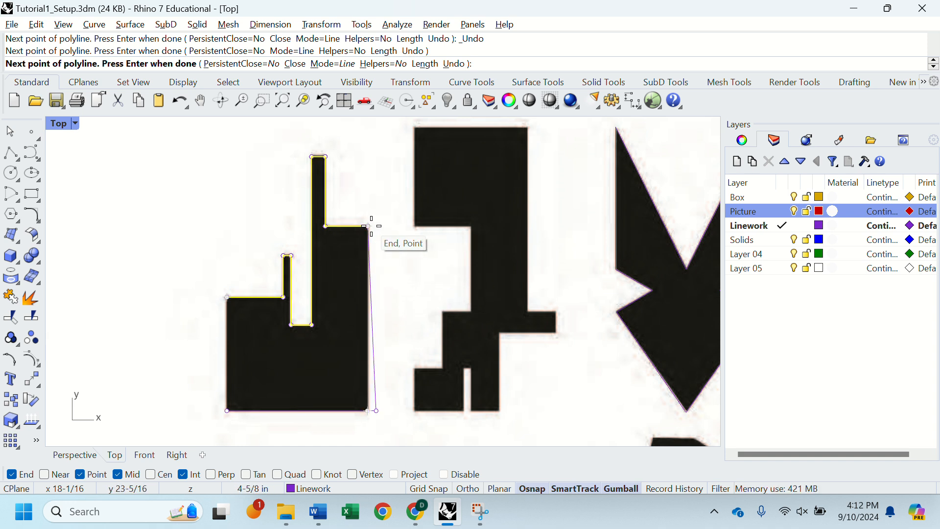
left_click(368, 226)
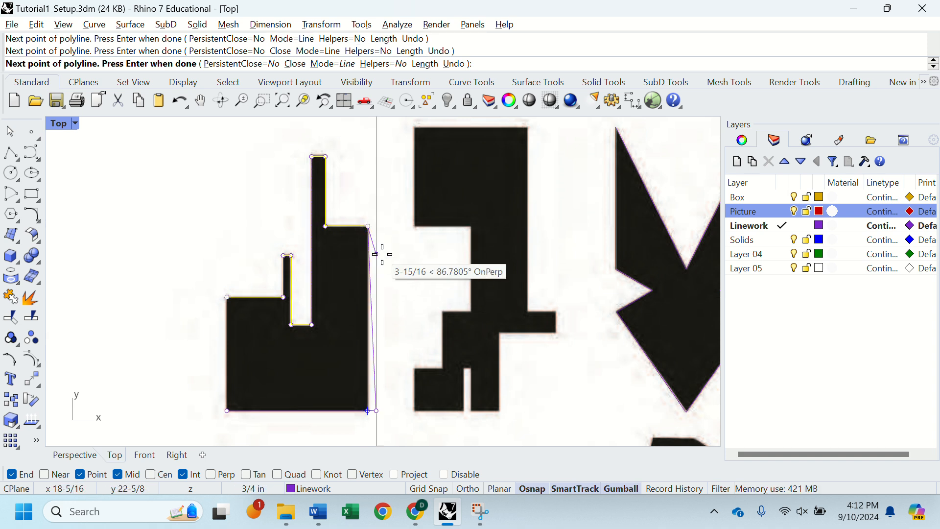
key("Return")
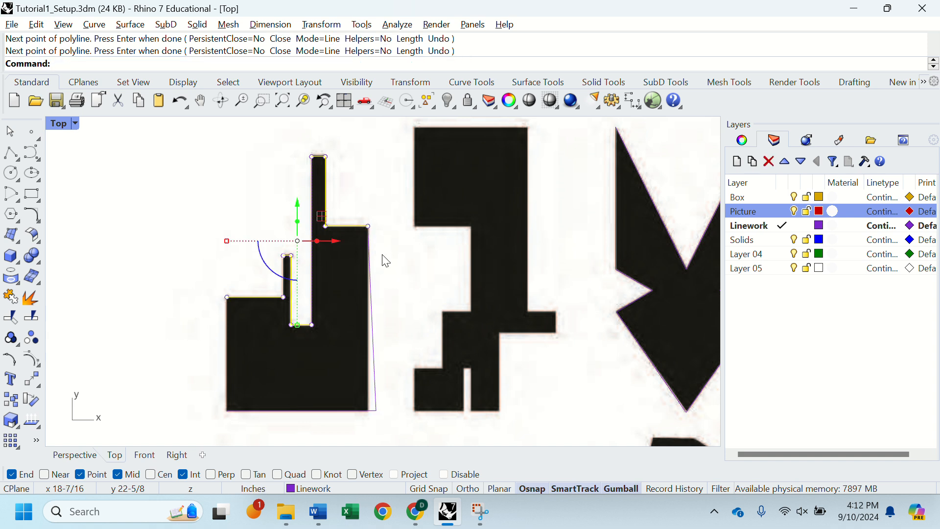
- Select both open curves around the row C, column 1 silhouette and show their control points with PointsOn
left_click(376, 341)
left_click(419, 370)
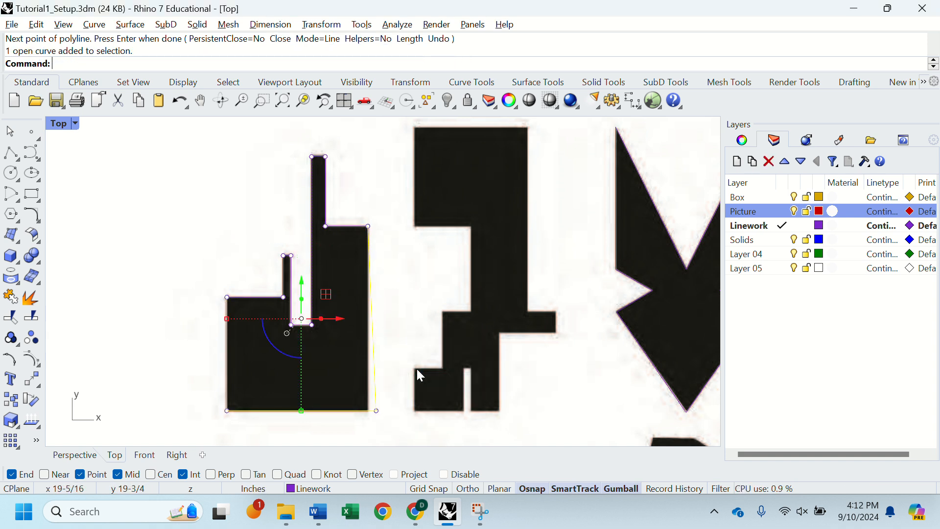
left_click(378, 413)
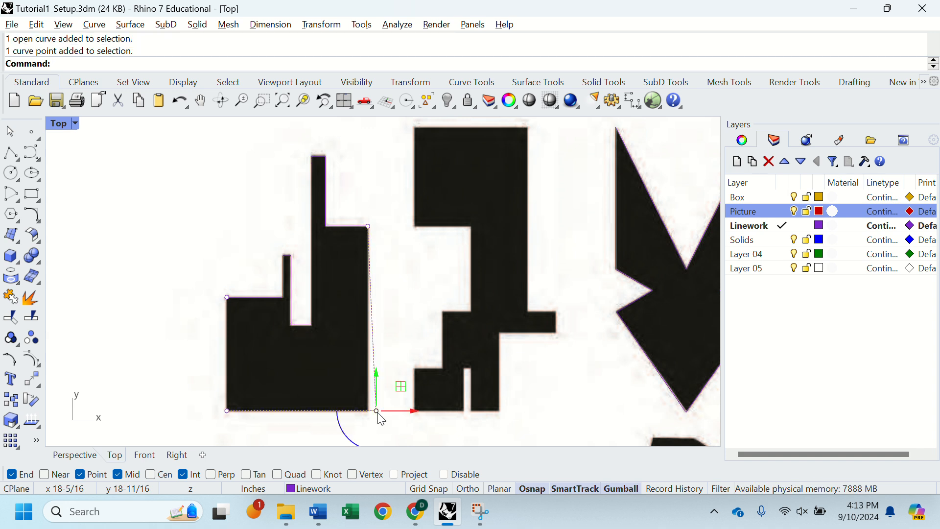
left_click(399, 240)
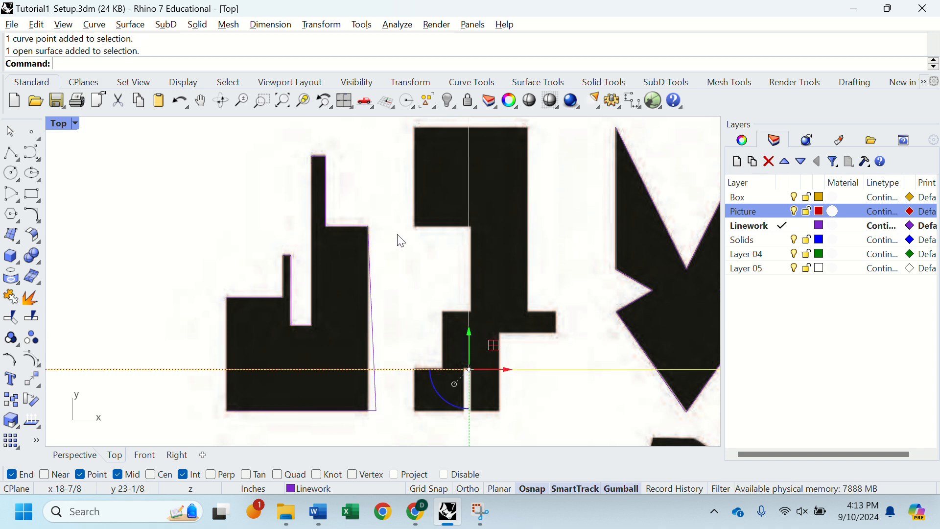
left_click(352, 227)
left_click(389, 262)
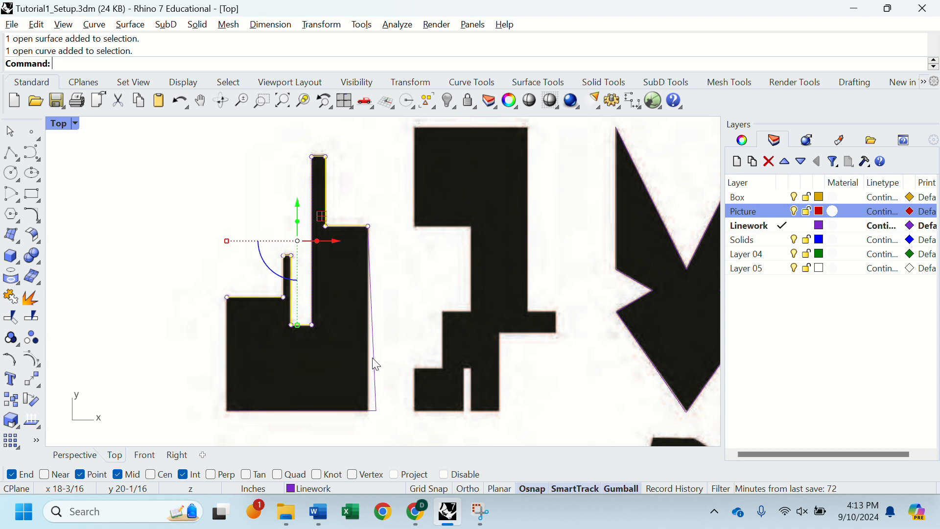
scroll(376, 365, "down", 6)
left_click_drag(96, 241, 272, 380)
scroll(214, 318, "up", 8)
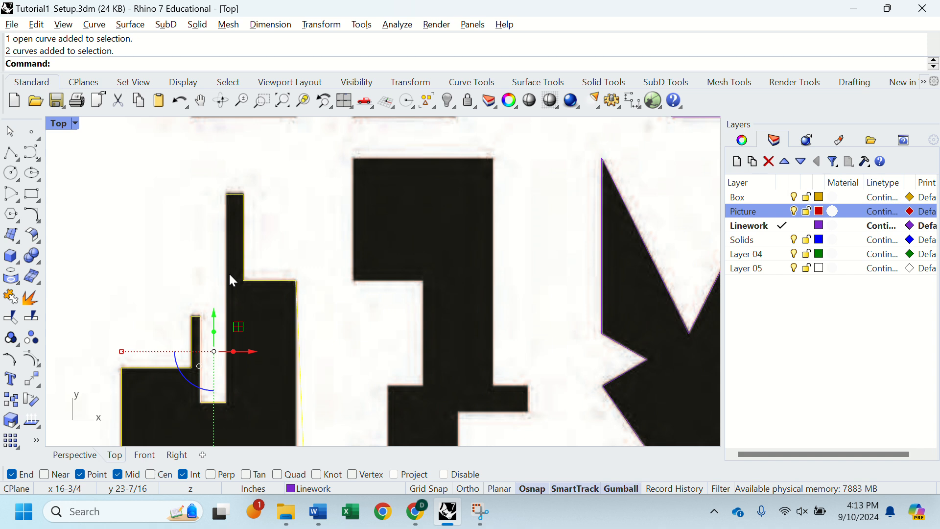
type("P")
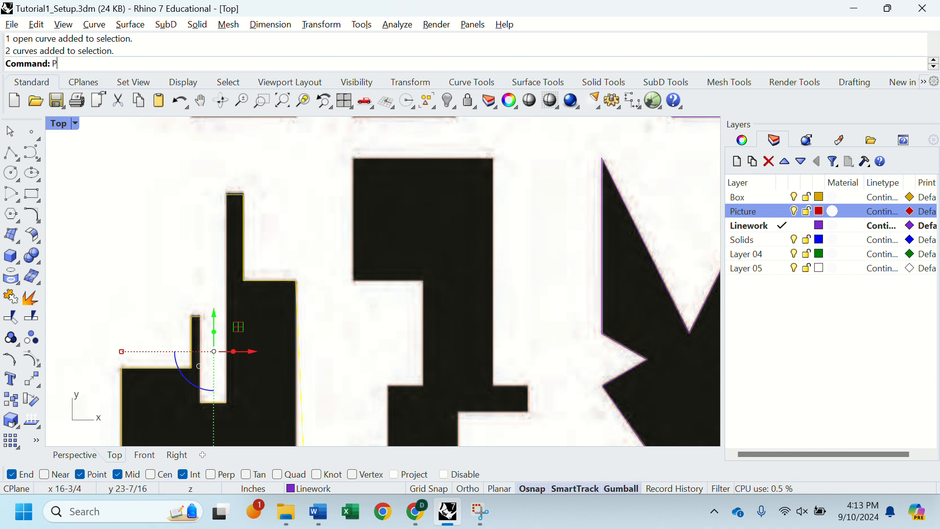
type("ointsOn")
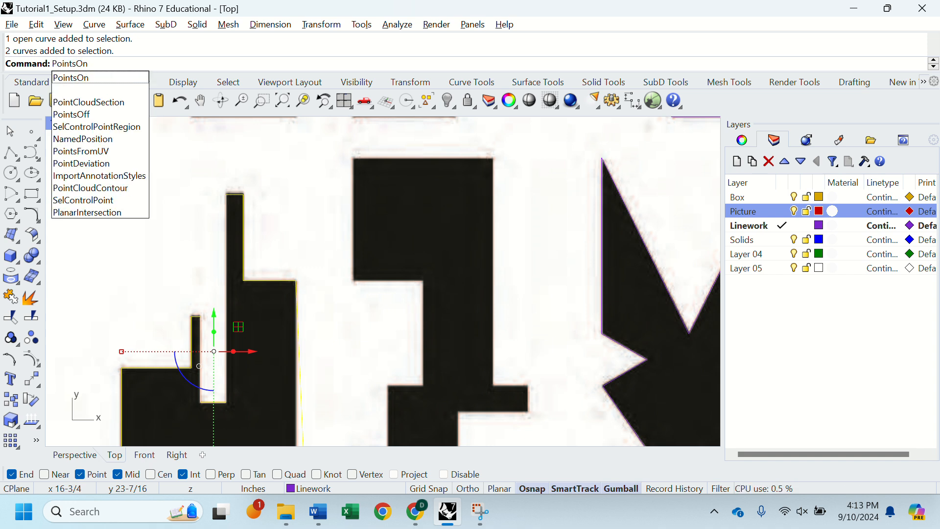
key("Return")
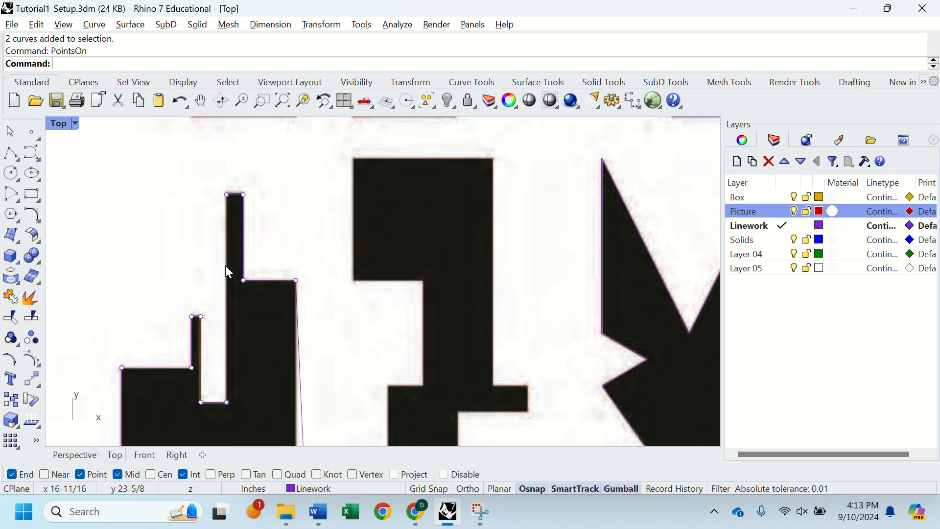
- Try to move the misplaced lower-right control point with the Gumball, and undo the move
right_click_drag(265, 307, 266, 194)
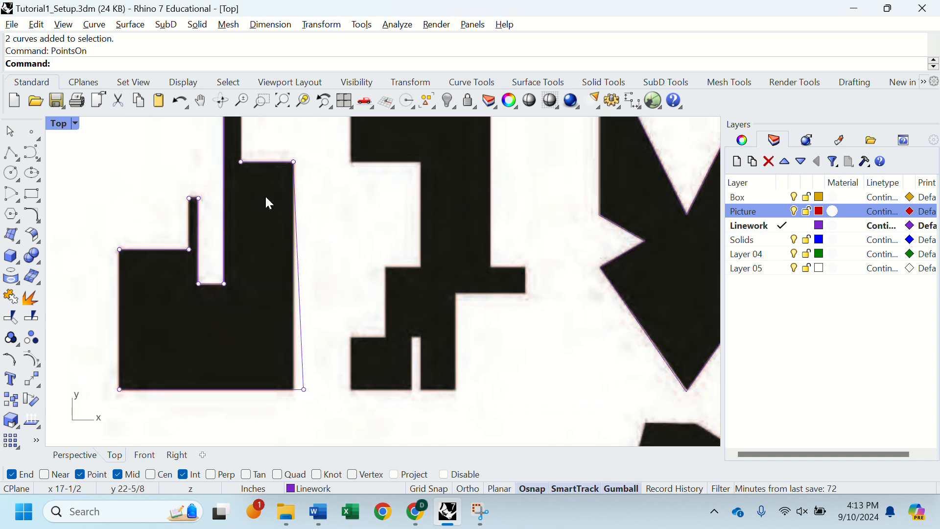
left_click(304, 390)
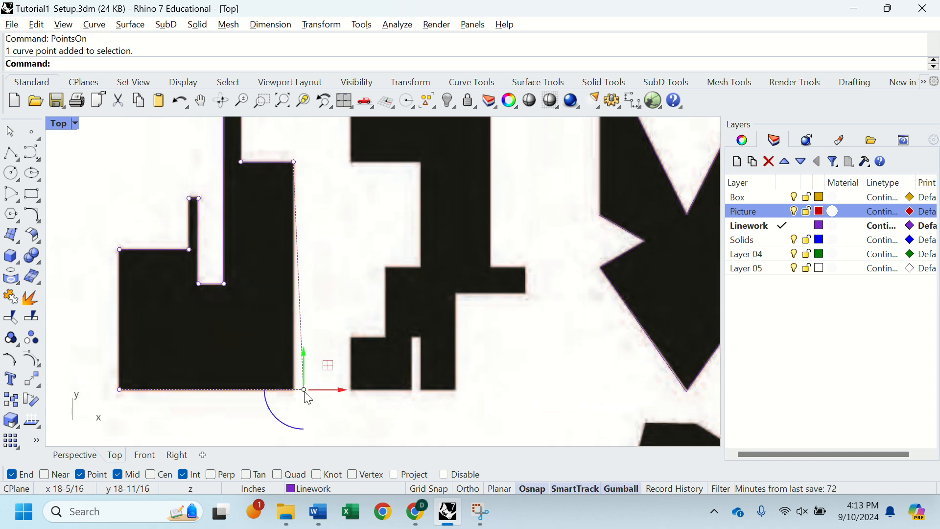
mouse_move(337, 390)
left_mouse_down()
mouse_move(304, 398)
mouse_move(389, 391)
mouse_move(324, 396)
mouse_move(338, 402)
left_mouse_up()
key("ctrl+z")
key("ctrl+z")
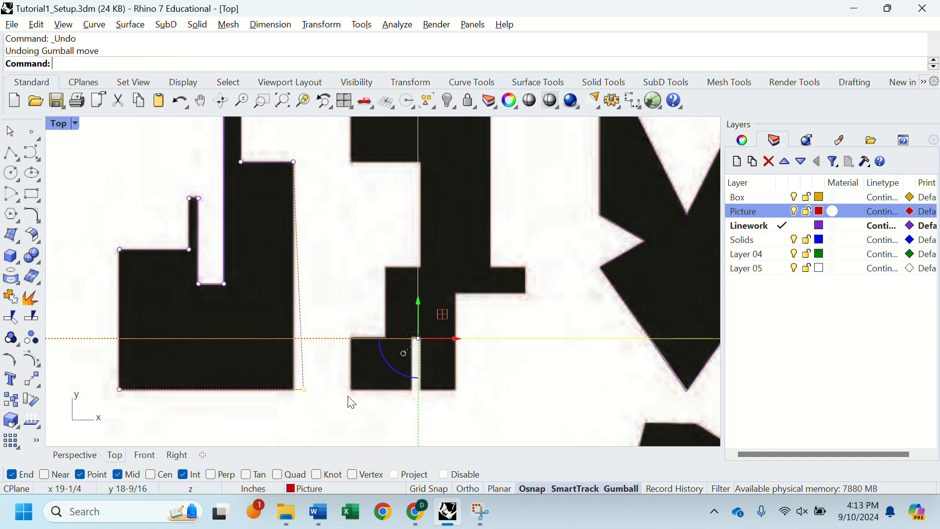
- Align the lower-right control point with the silhouette's upper-right corner in X only using SetPt, and hide the control points
left_click(304, 395)
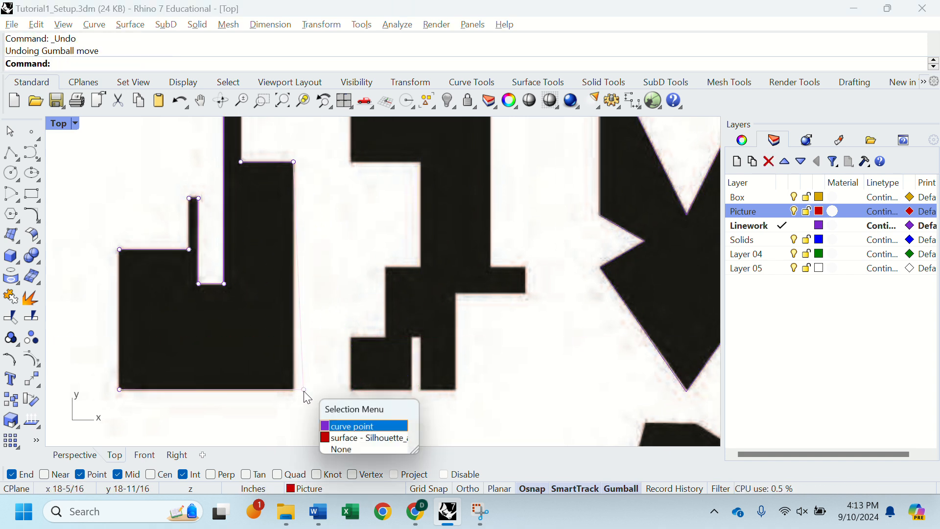
left_click(351, 427)
type("Set")
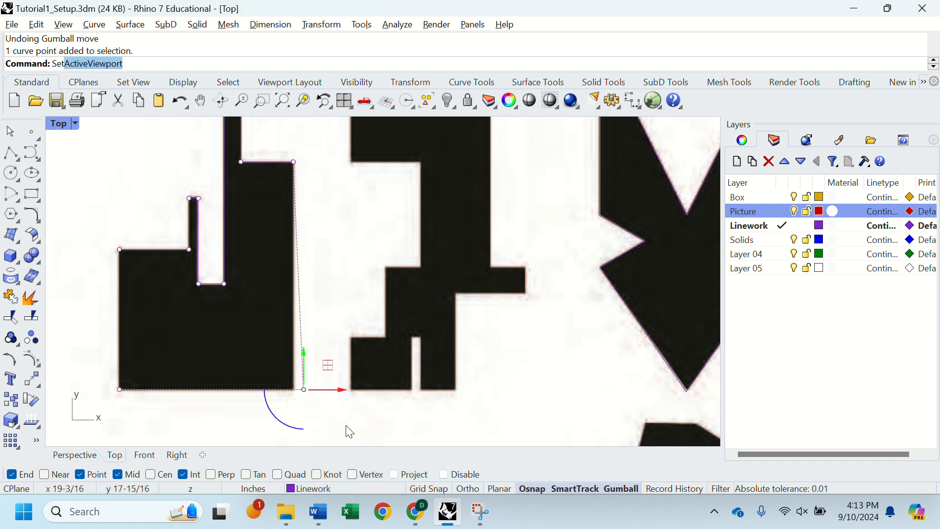
type("Pt")
key("Return")
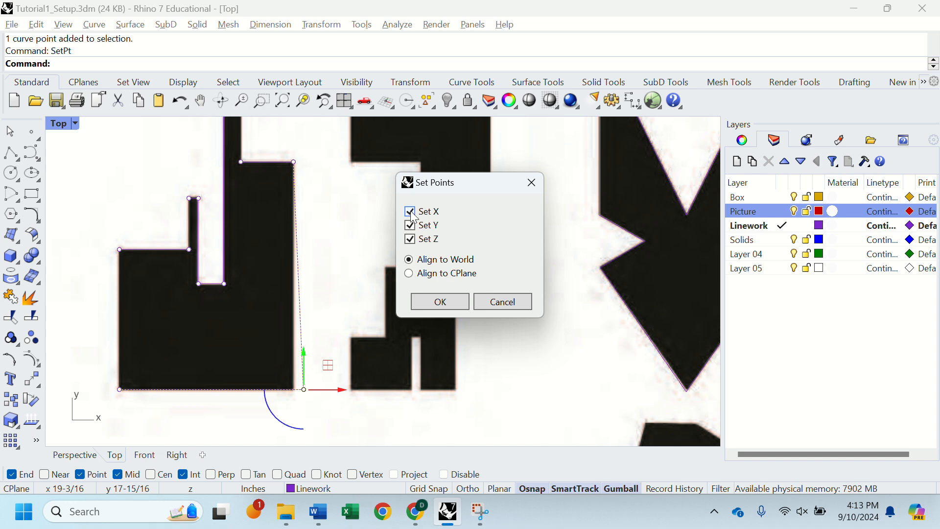
left_click(410, 226)
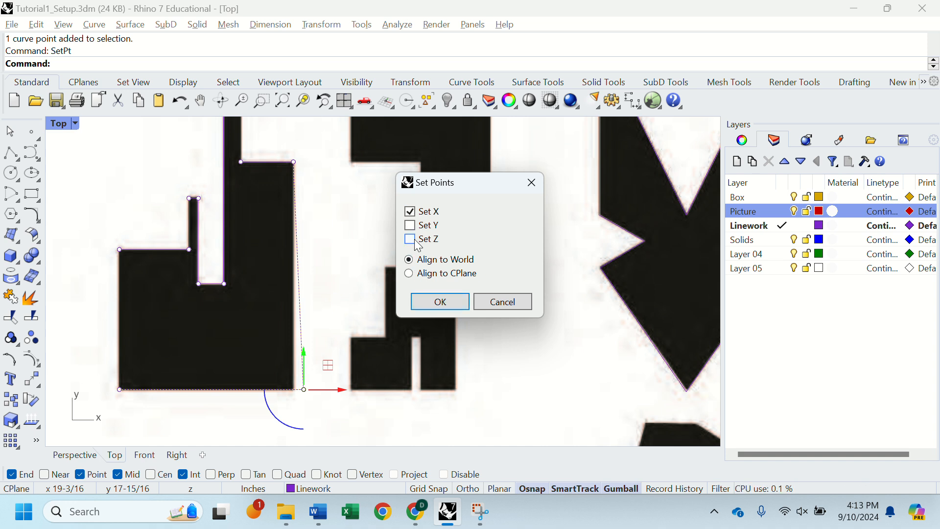
left_click(439, 302)
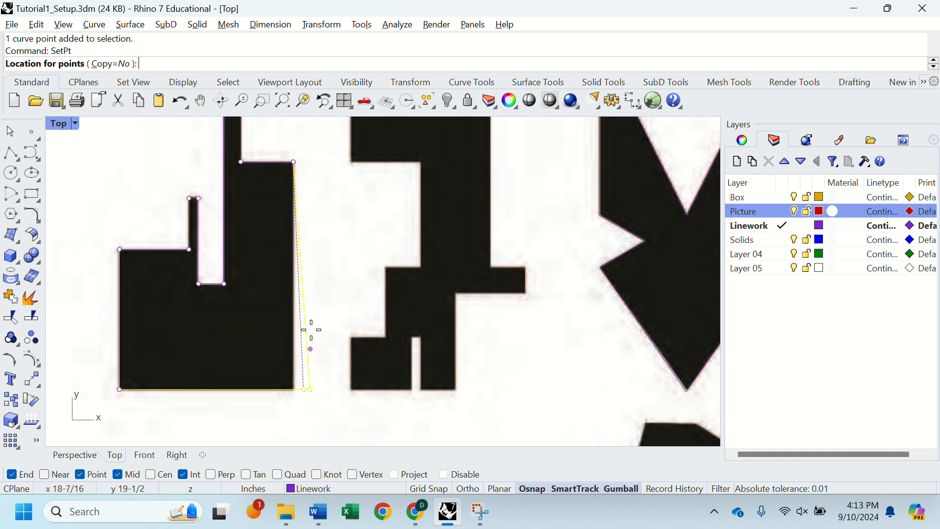
left_click(294, 163)
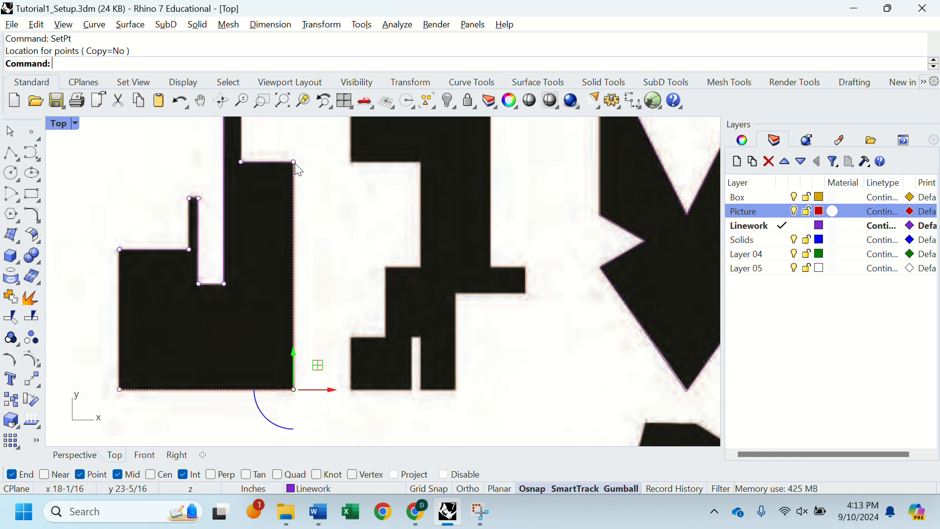
key("Return")
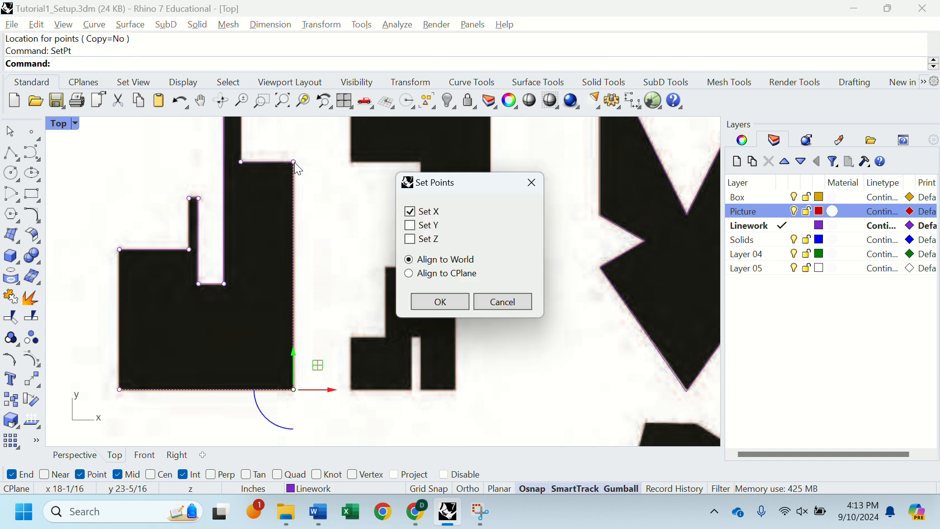
left_click(503, 302)
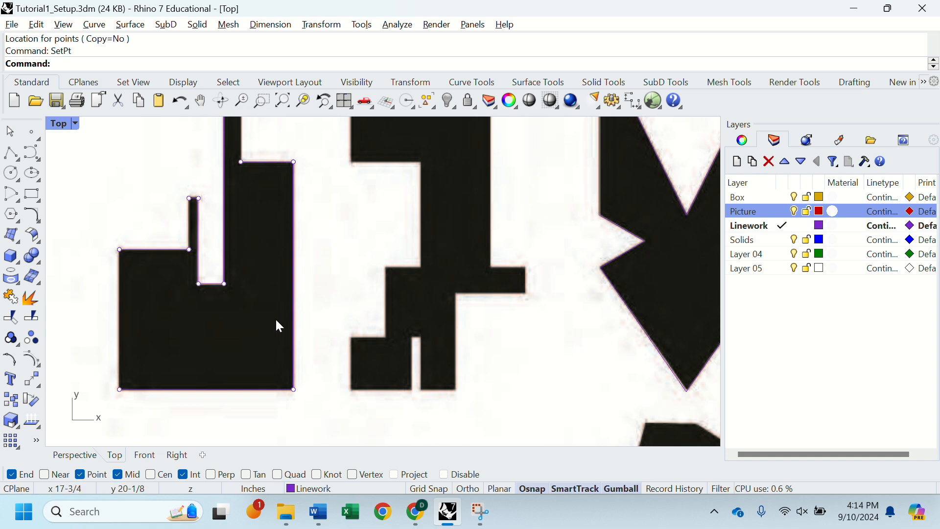
key("Escape")
- Join the lower and upper open curves of the row C, column 1 silhouette, and select the joined outline
left_click(295, 216)
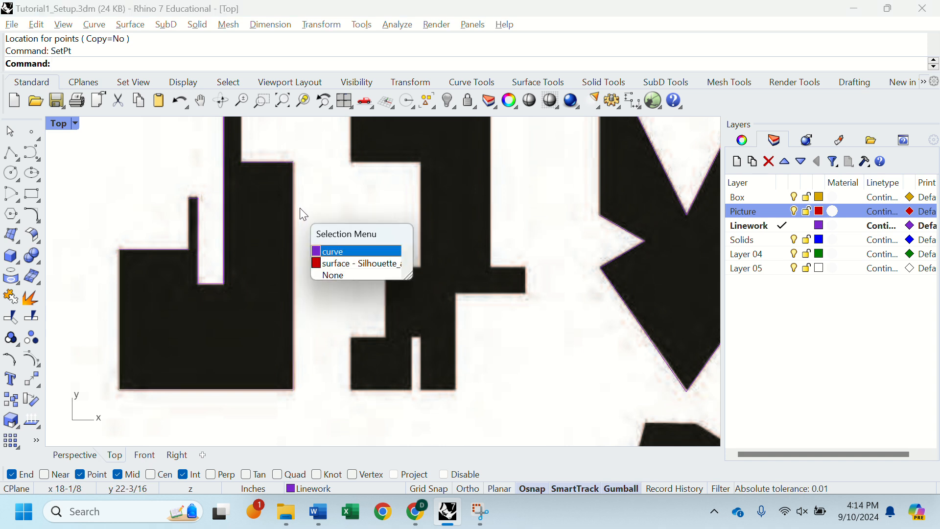
left_click(338, 249)
left_click(270, 163)
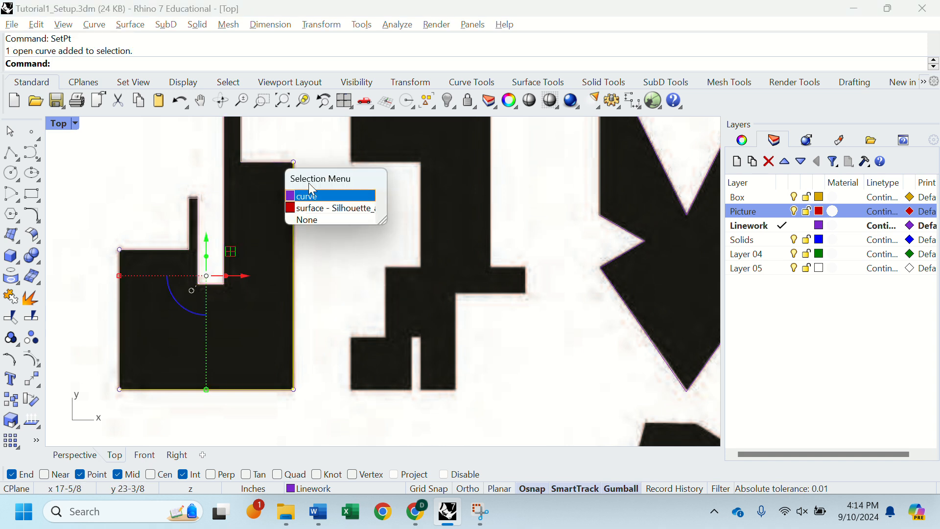
left_click(314, 196)
right_click_drag(313, 201, 328, 268)
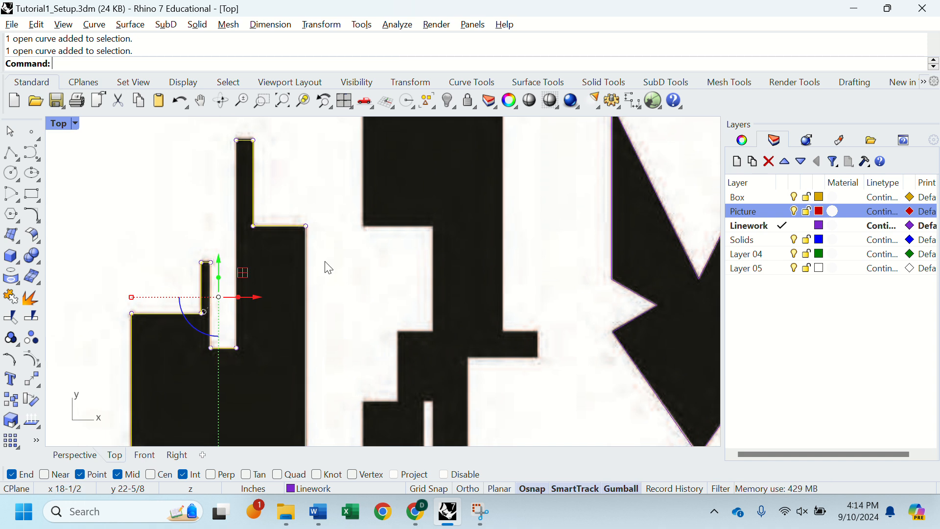
type("Join")
key("Return")
left_click(307, 248)
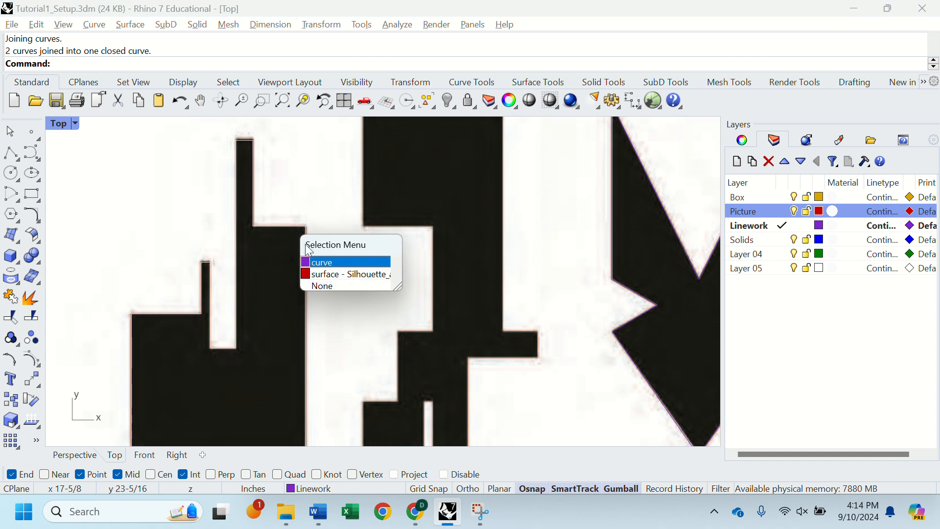
left_click(324, 263)
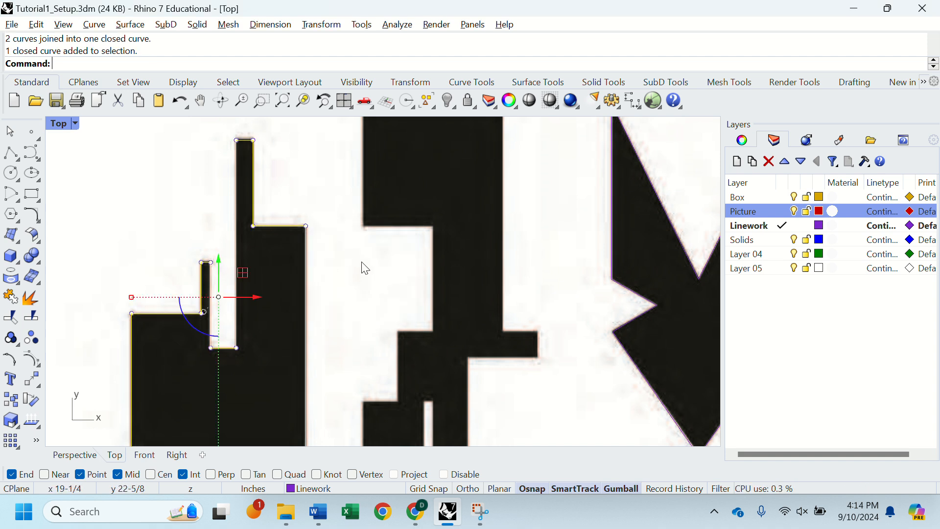